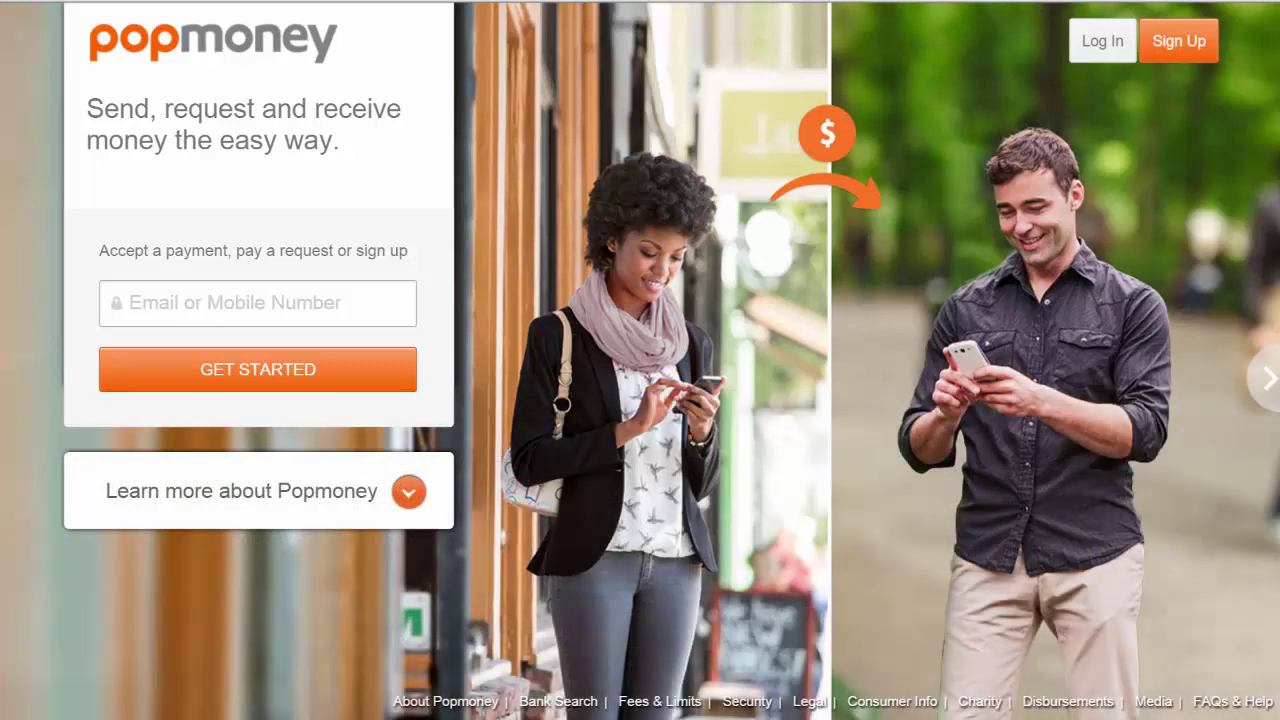
{"action": "left_click", "coordinate": [156, 298]}
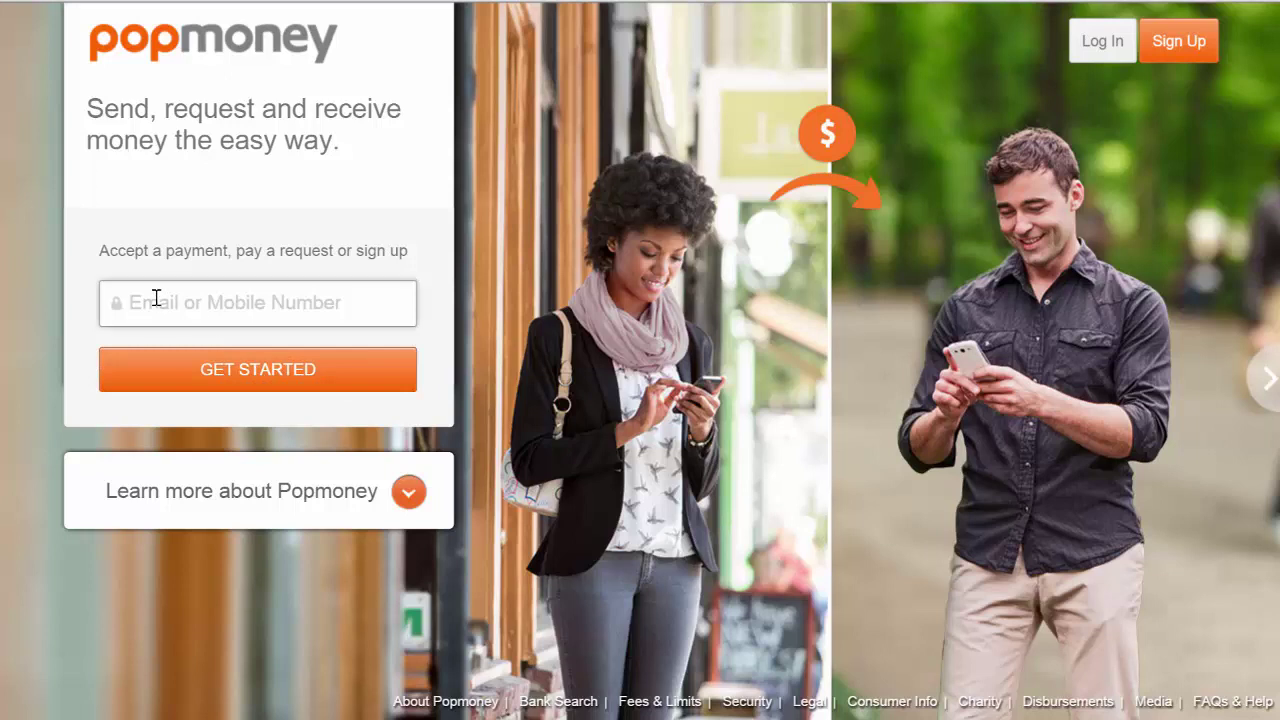
{"action": "type", "text": "you@xyz.com"}
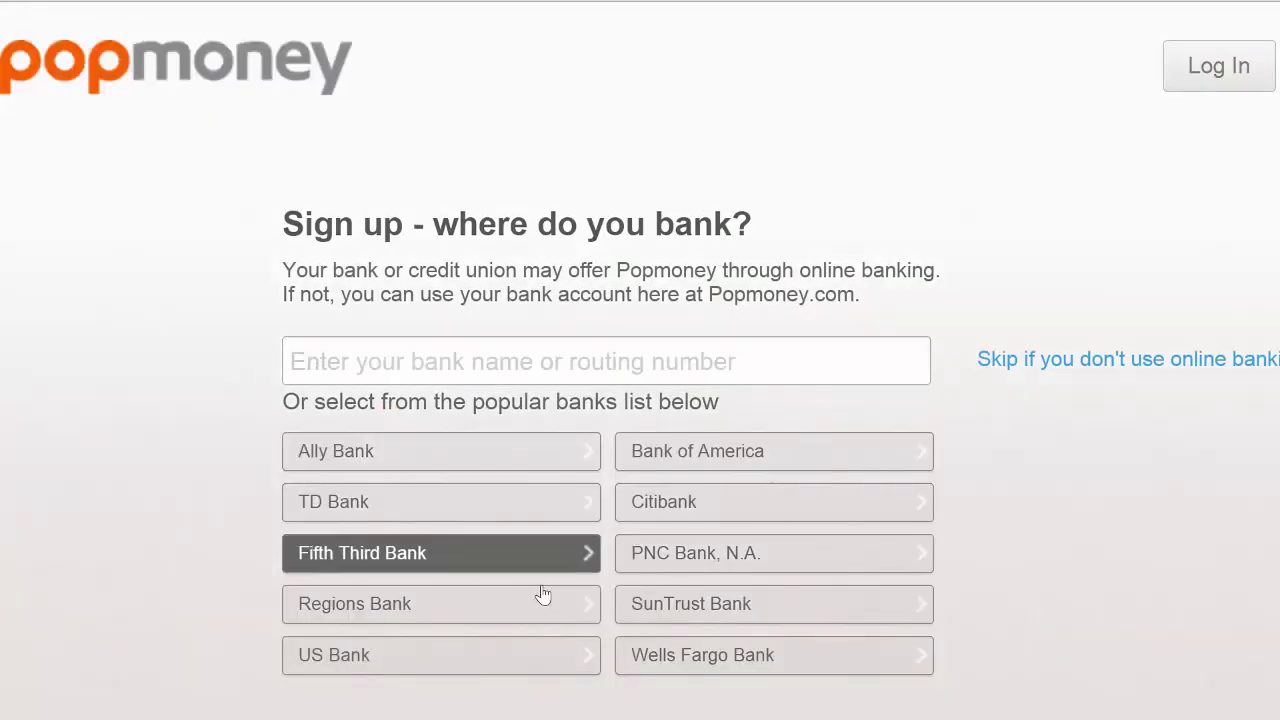
- Choose Wells Fargo Bank and enter the name John Doe
{"action": "left_click", "coordinate": [675, 665]}
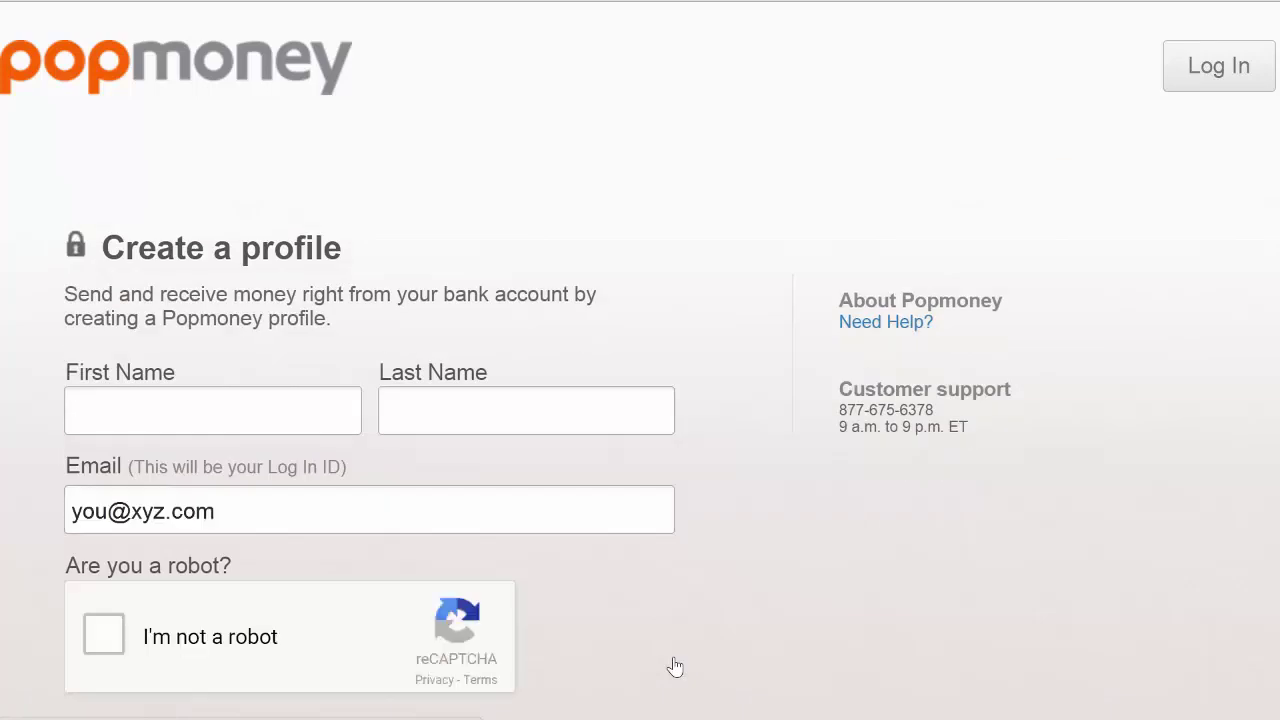
{"action": "left_click", "coordinate": [122, 414]}
{"action": "type", "text": "John"}
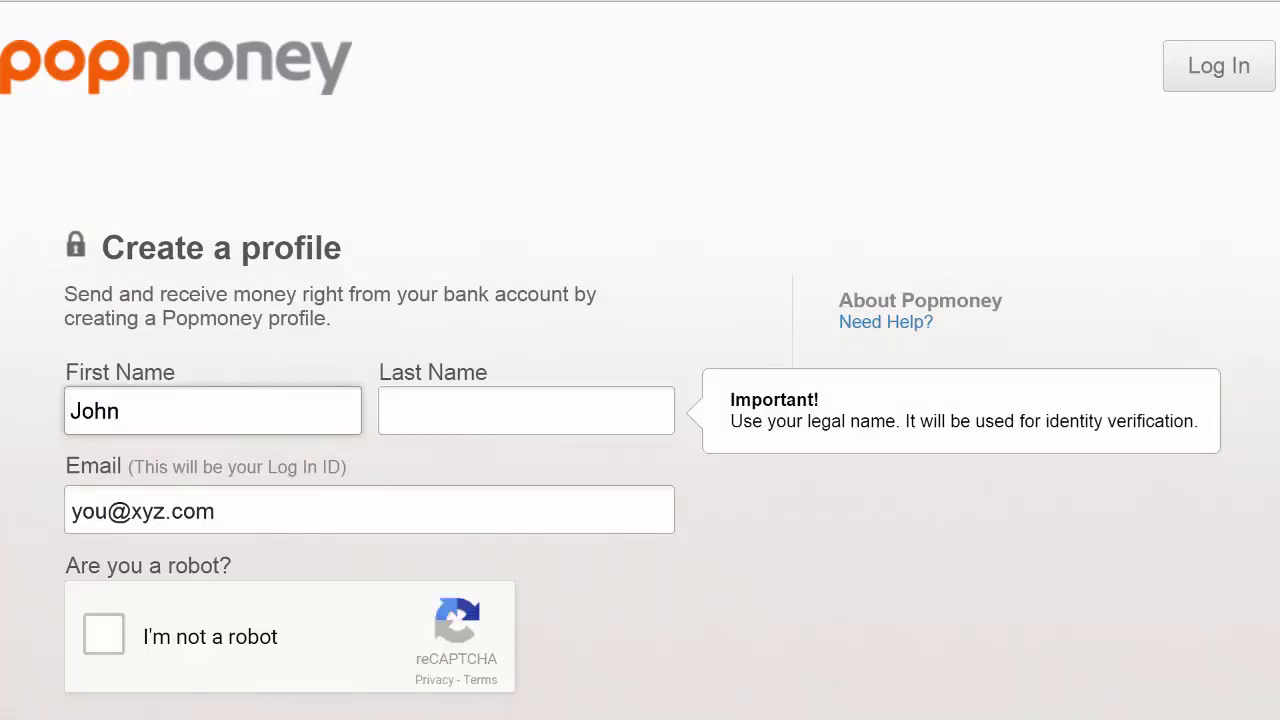
{"action": "key", "text": "Tab"}
{"action": "type", "text": "Doe"}
- Pass the 'I'm not a robot' check and continue to the rest of the profile
{"action": "key", "text": "Tab"}
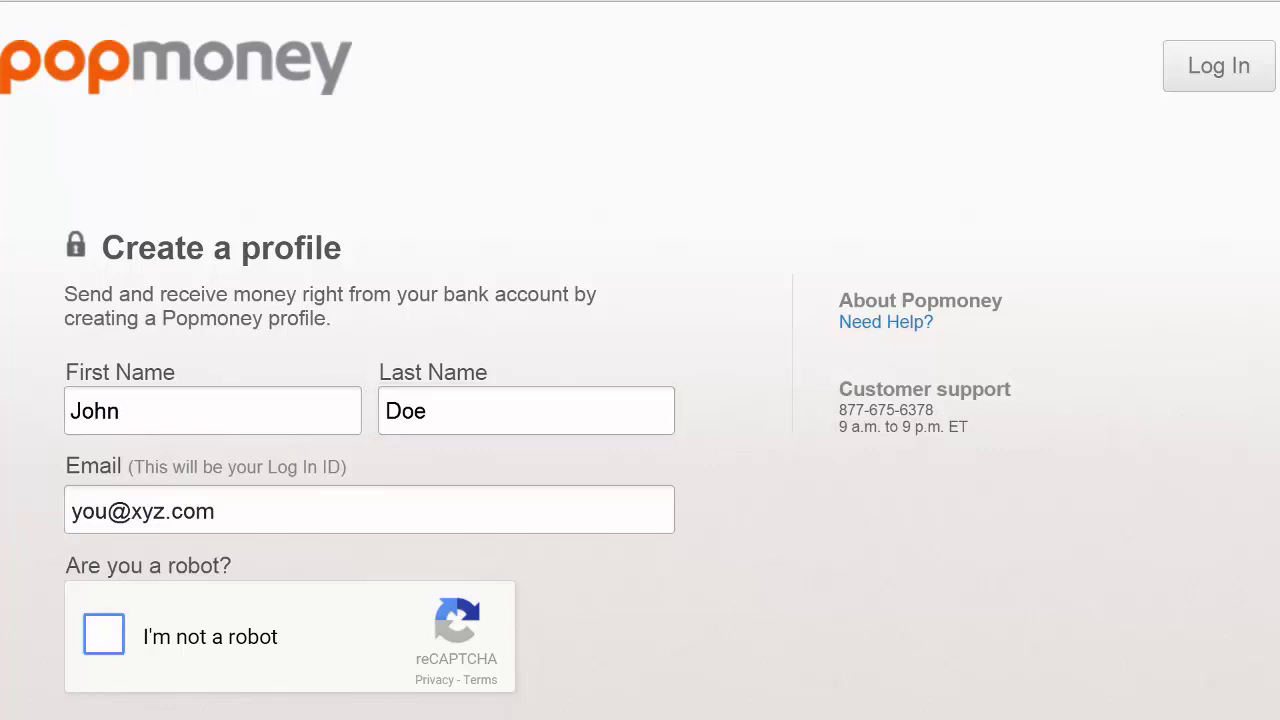
{"action": "left_click", "coordinate": [104, 638]}
{"action": "scroll", "coordinate": [546, 540], "scroll_direction": "down", "scroll_amount": 3}
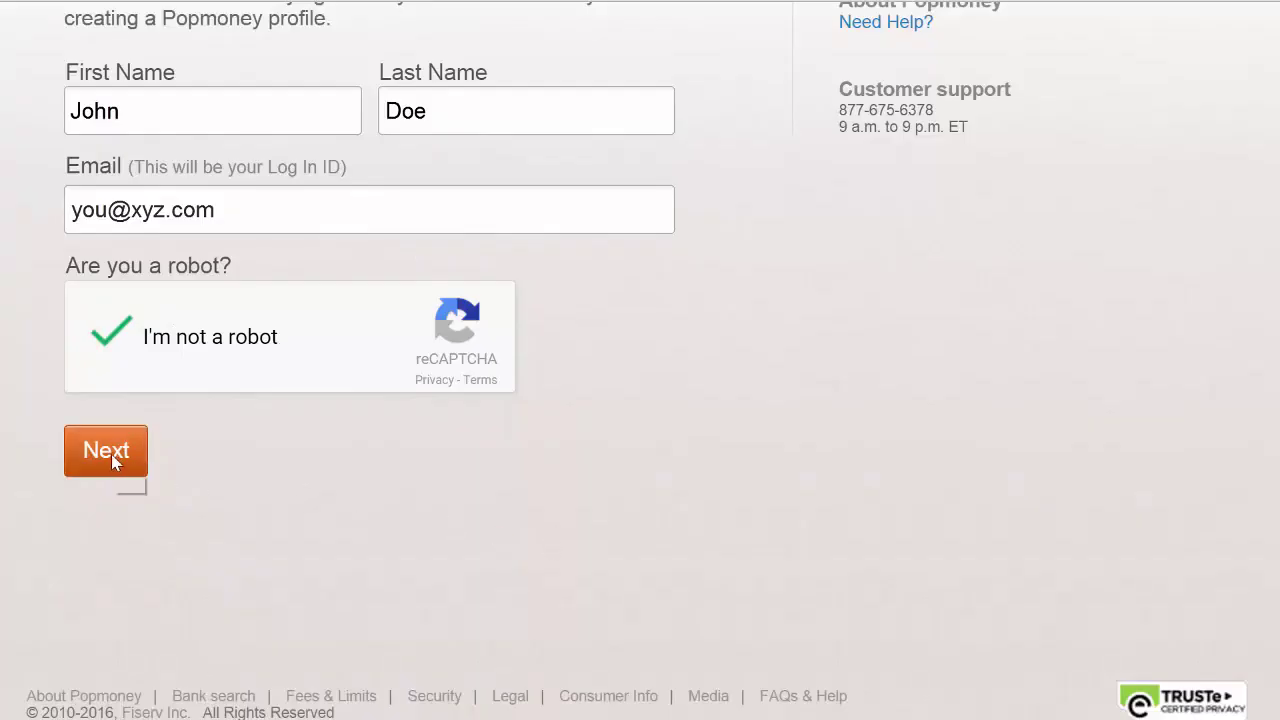
{"action": "left_click", "coordinate": [111, 454]}
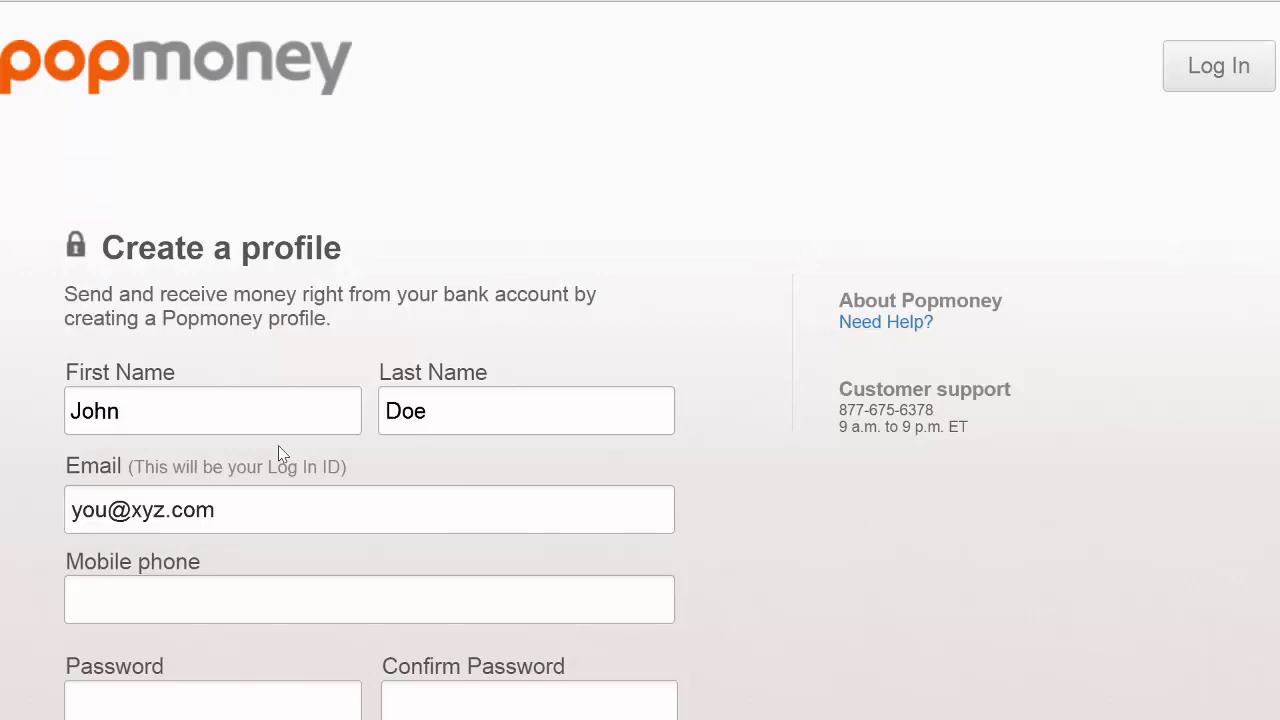
{"action": "scroll", "coordinate": [281, 453], "scroll_direction": "down", "scroll_amount": 1}
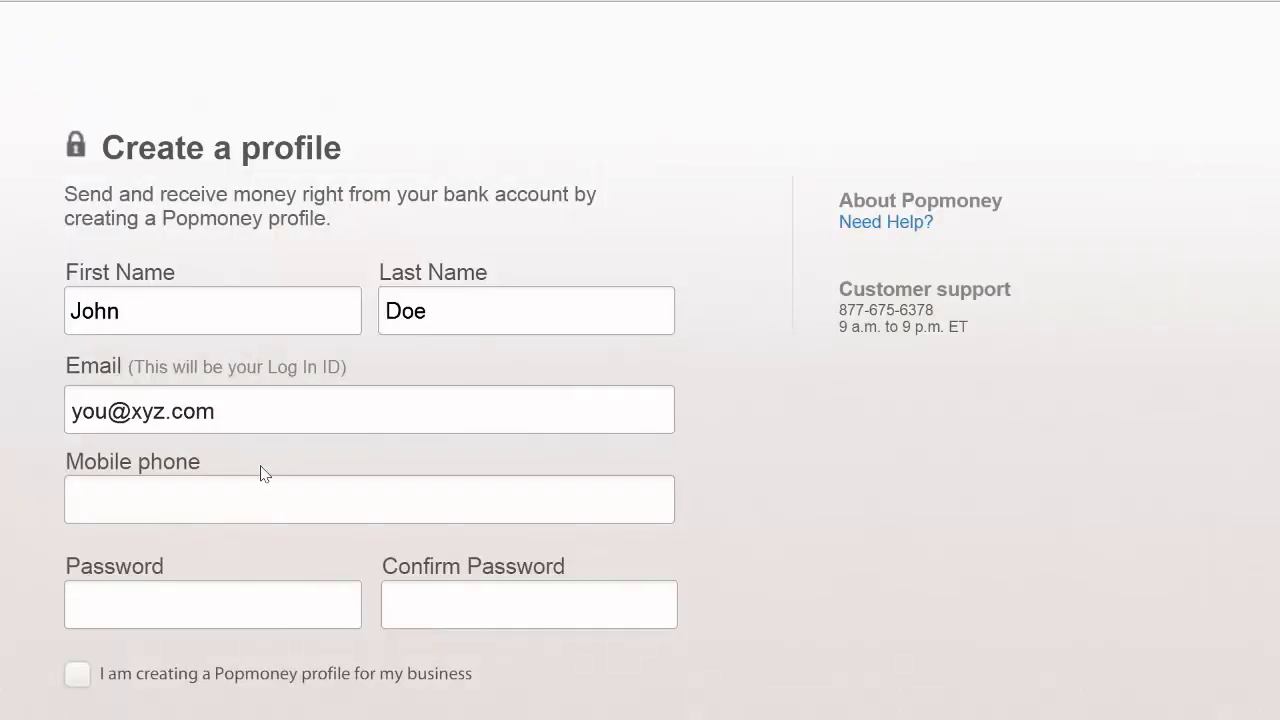
{"action": "left_click", "coordinate": [114, 503]}
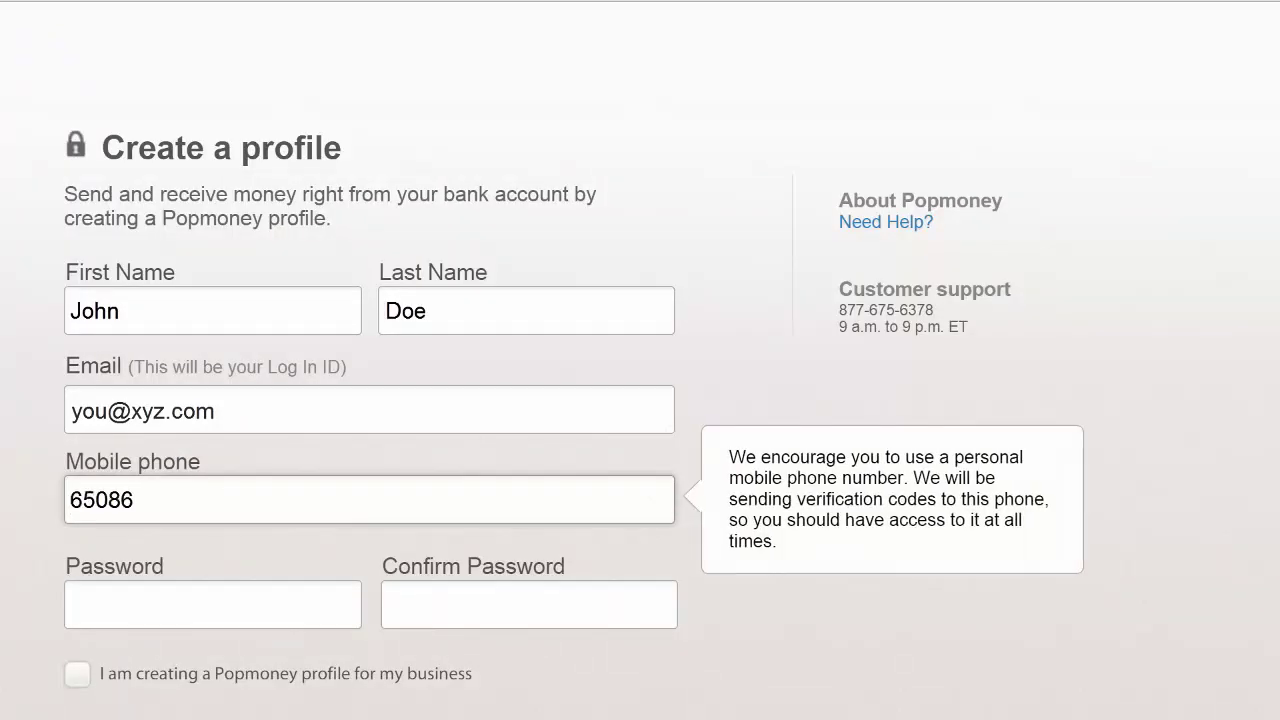
{"action": "left_click", "coordinate": [115, 606]}
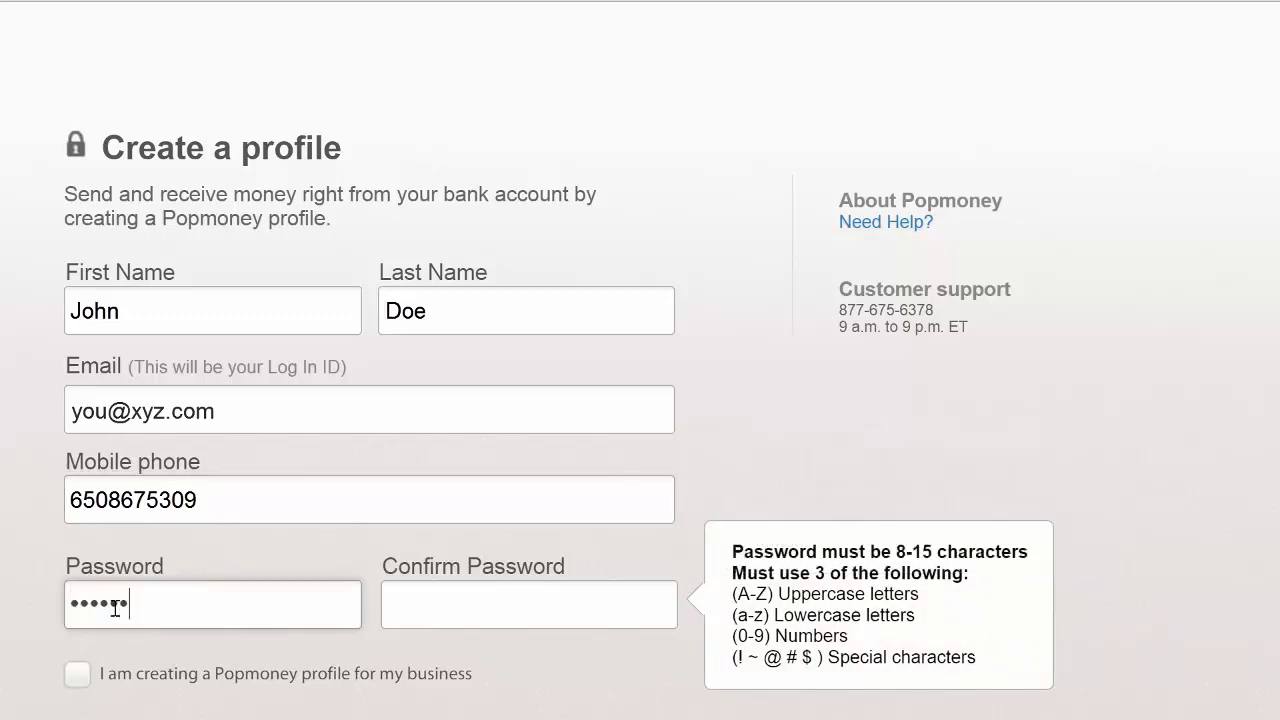
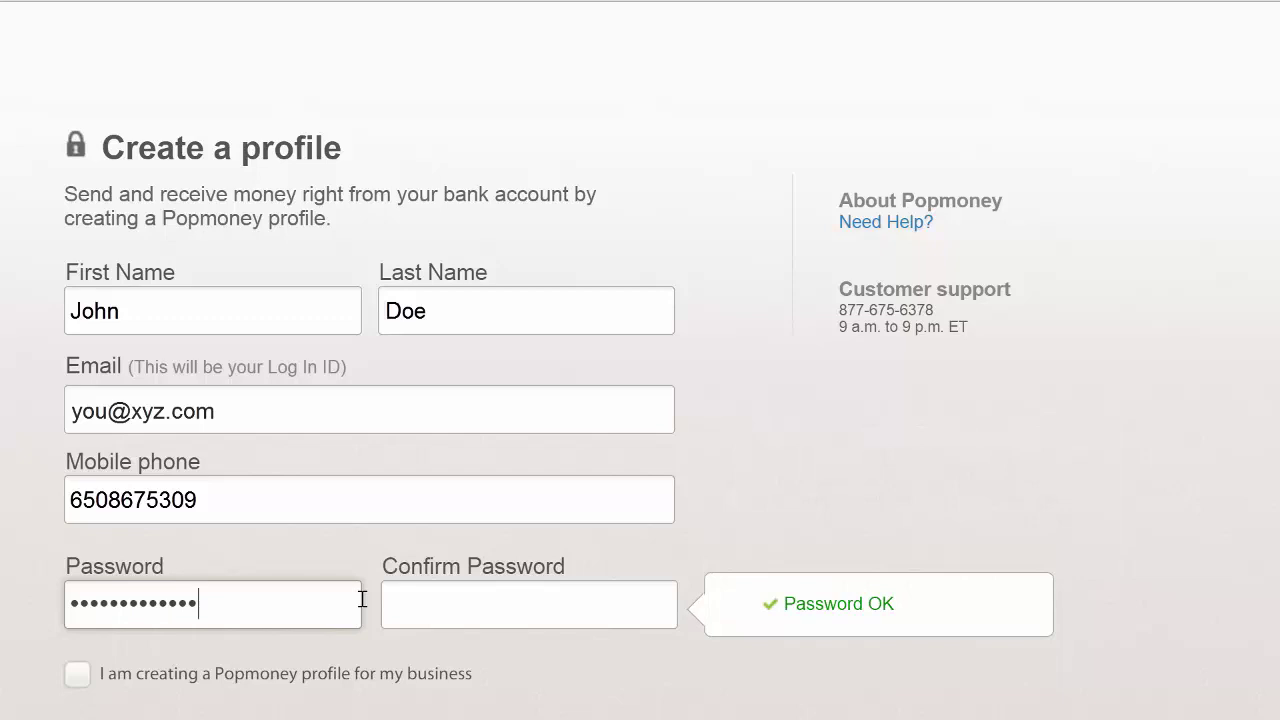
{"action": "left_click", "coordinate": [426, 604]}
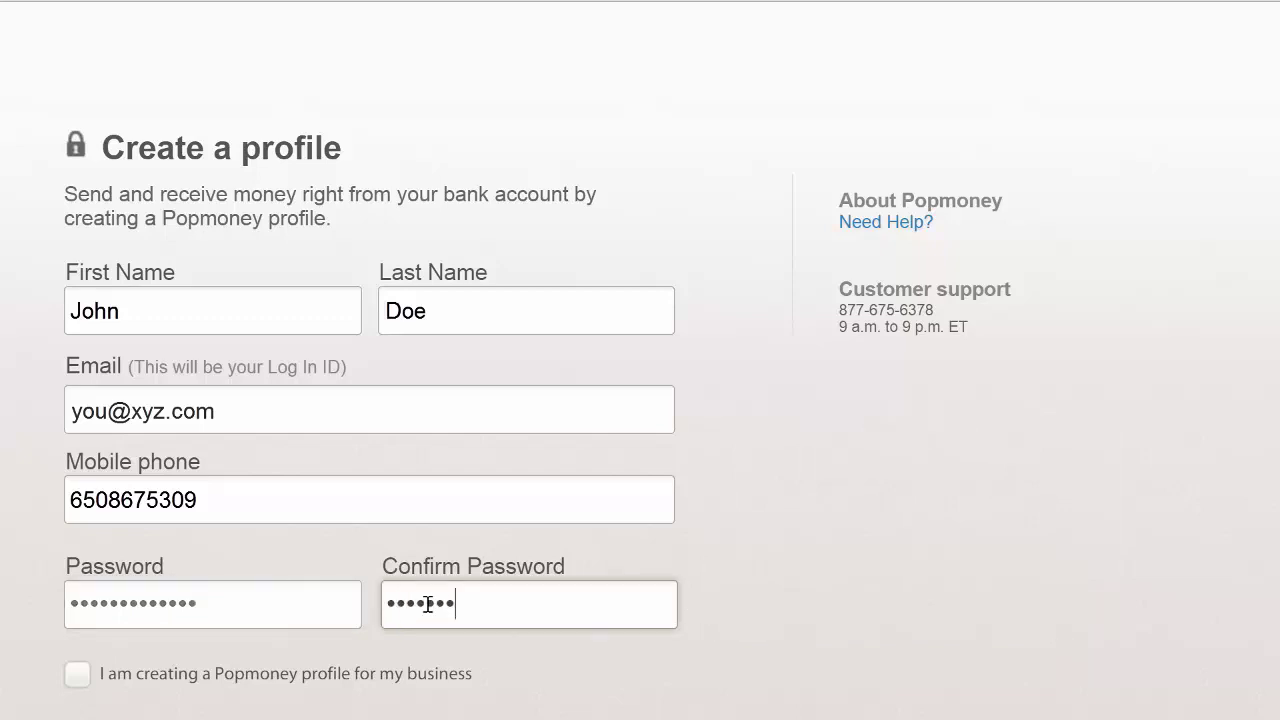
- Enter the address 123 Main Street, Palo Alto, CA, ZIP 96111
{"action": "scroll", "coordinate": [169, 674], "scroll_direction": "down", "scroll_amount": 1}
{"action": "scroll", "coordinate": [169, 674], "scroll_direction": "down", "scroll_amount": 1}
{"action": "scroll", "coordinate": [300, 590], "scroll_direction": "down", "scroll_amount": 2}
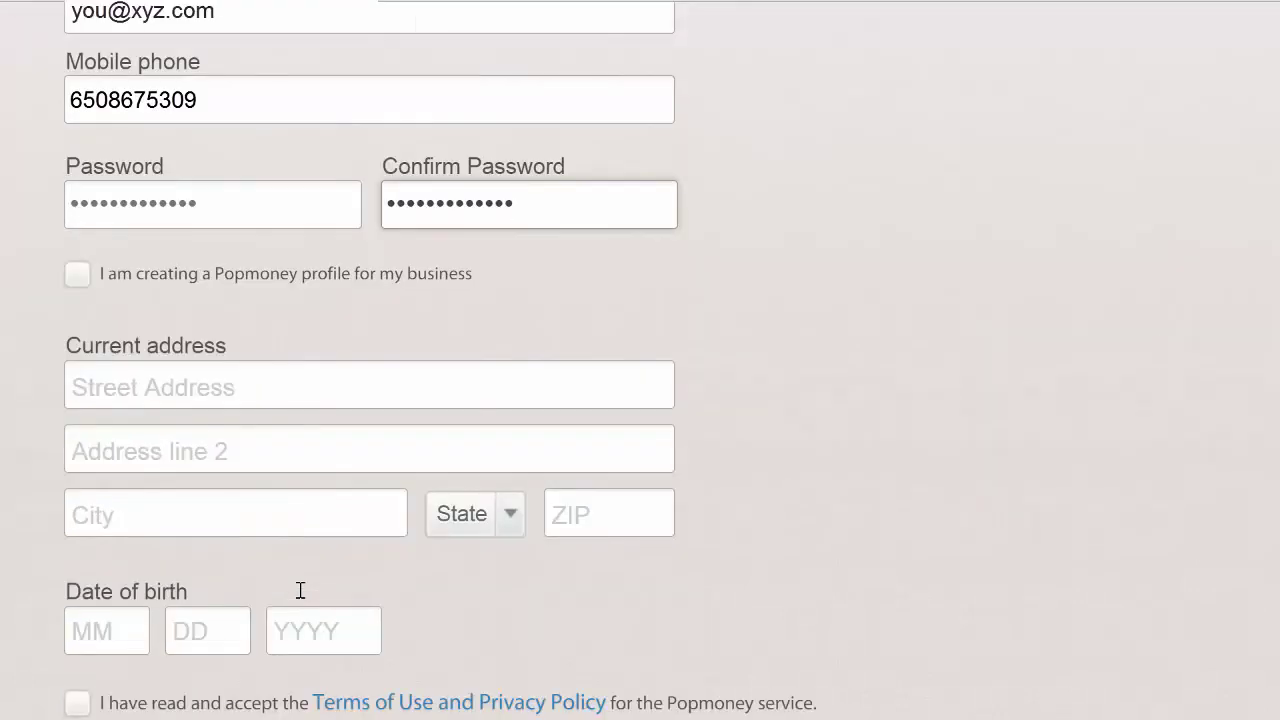
{"action": "scroll", "coordinate": [300, 590], "scroll_direction": "down", "scroll_amount": 1}
{"action": "left_click", "coordinate": [117, 286]}
{"action": "type", "text": "123"}
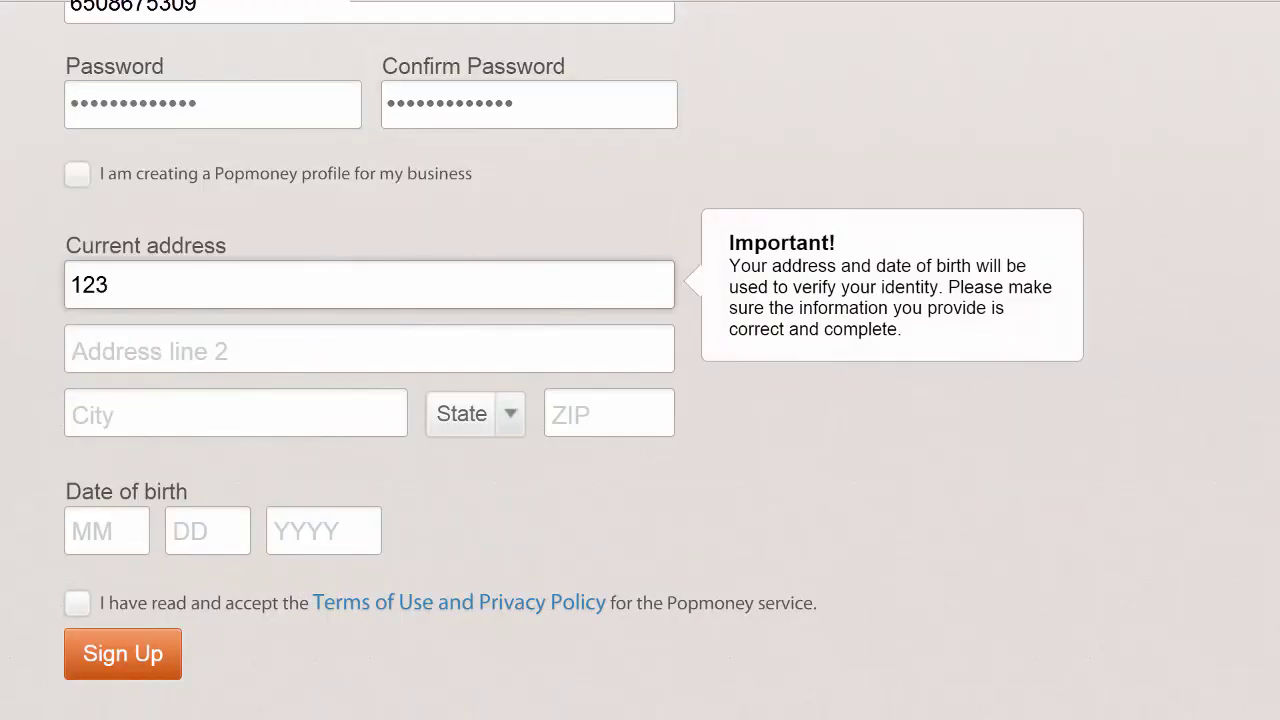
{"action": "type", "text": " Main Street"}
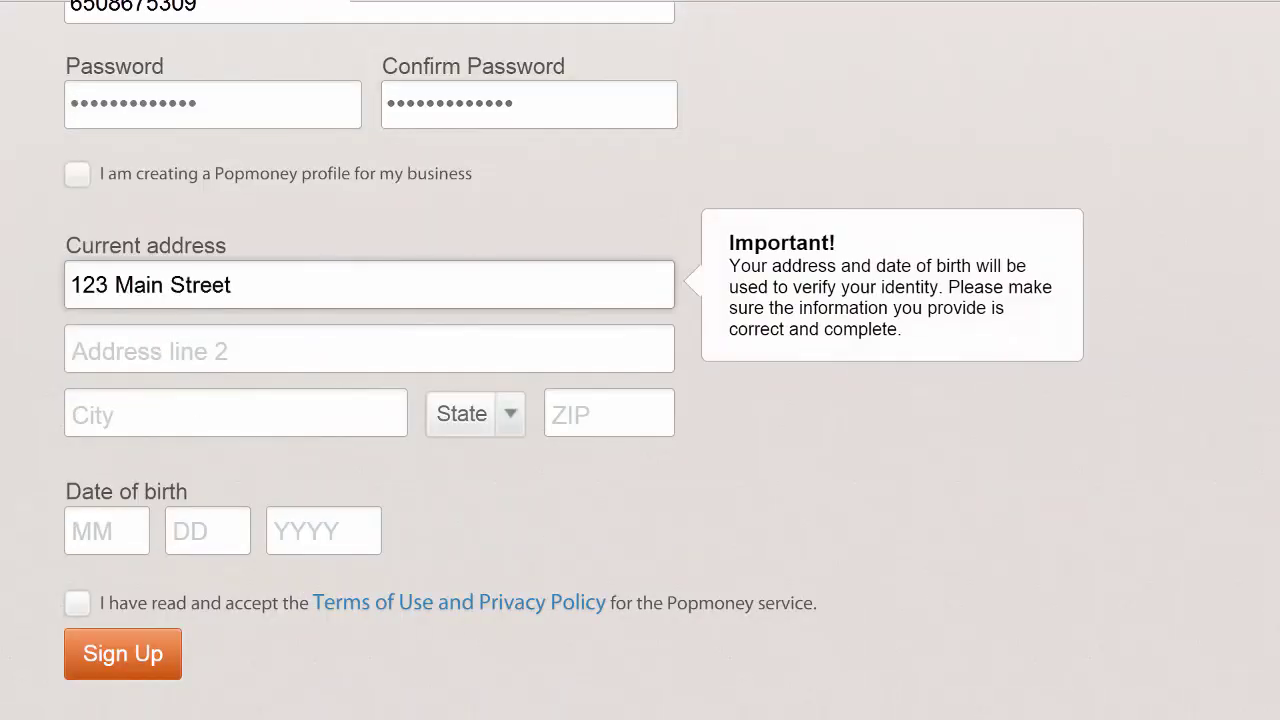
{"action": "left_click", "coordinate": [104, 412]}
{"action": "type", "text": "Palo Alto"}
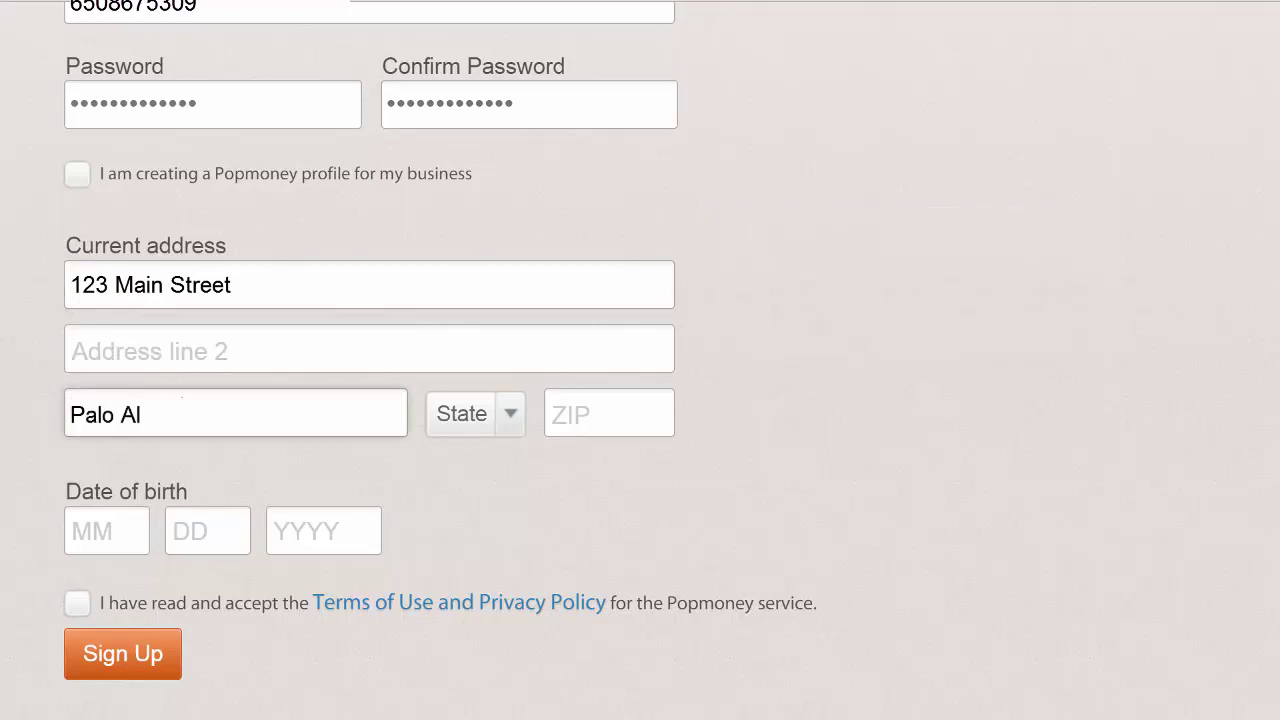
{"action": "left_click", "coordinate": [510, 424]}
{"action": "left_click", "coordinate": [460, 563]}
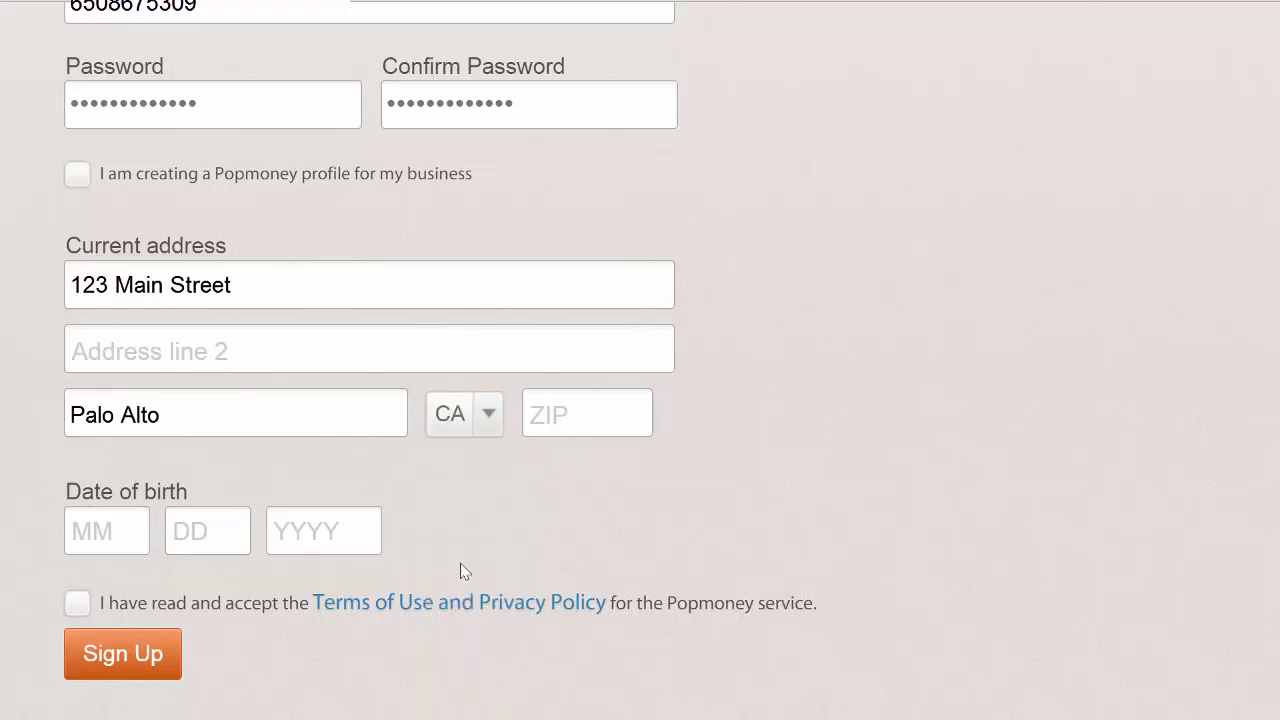
{"action": "left_click", "coordinate": [551, 413]}
{"action": "type", "text": "96111"}
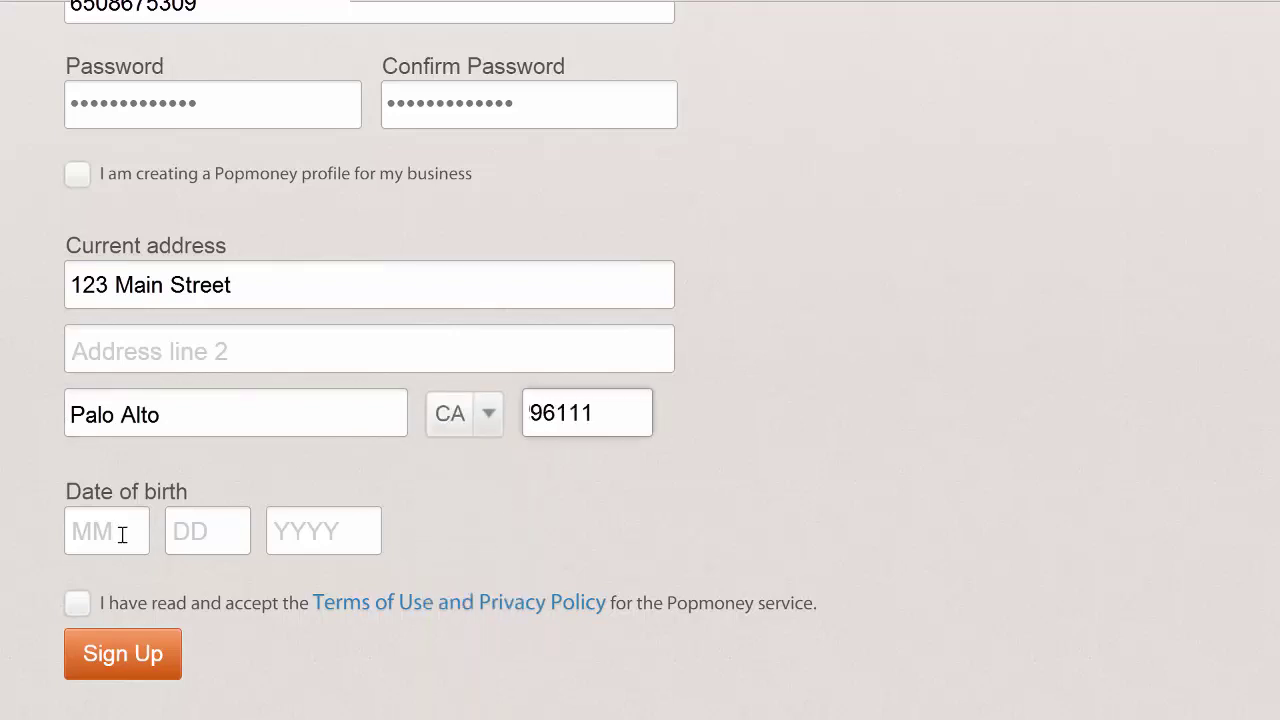
{"action": "left_click", "coordinate": [122, 534]}
{"action": "type", "text": "10"}
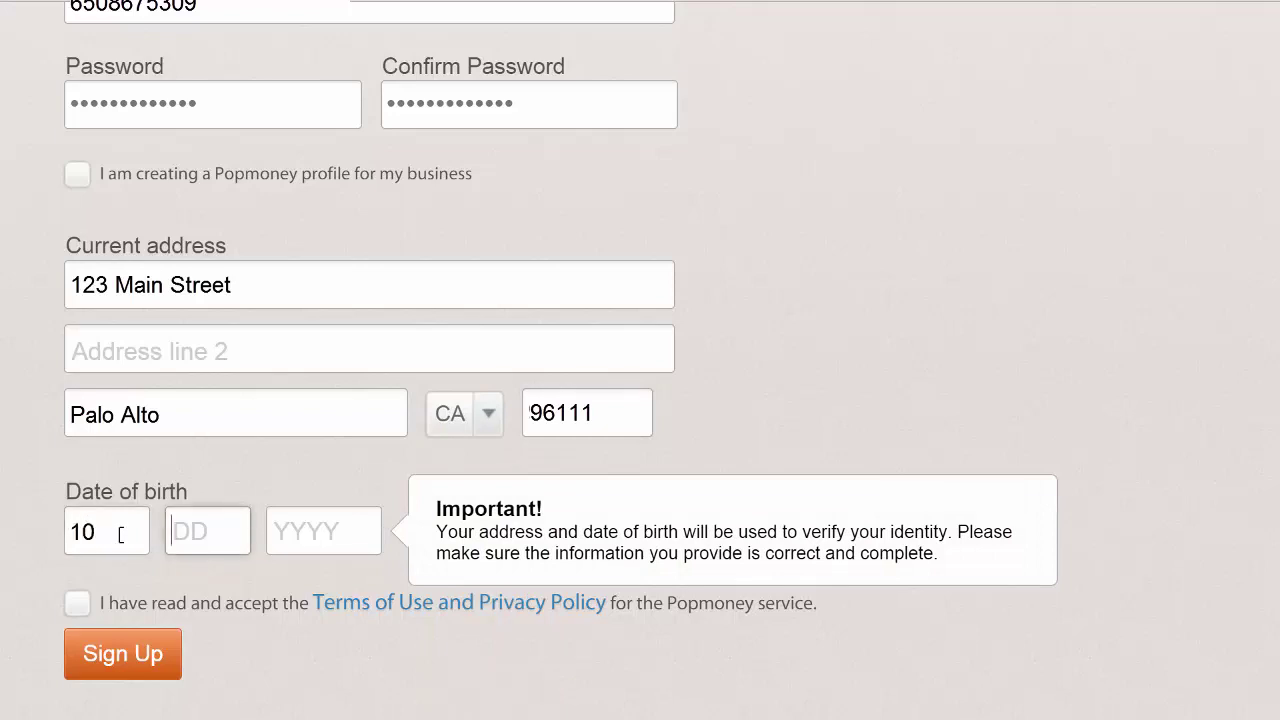
{"action": "type", "text": "31"}
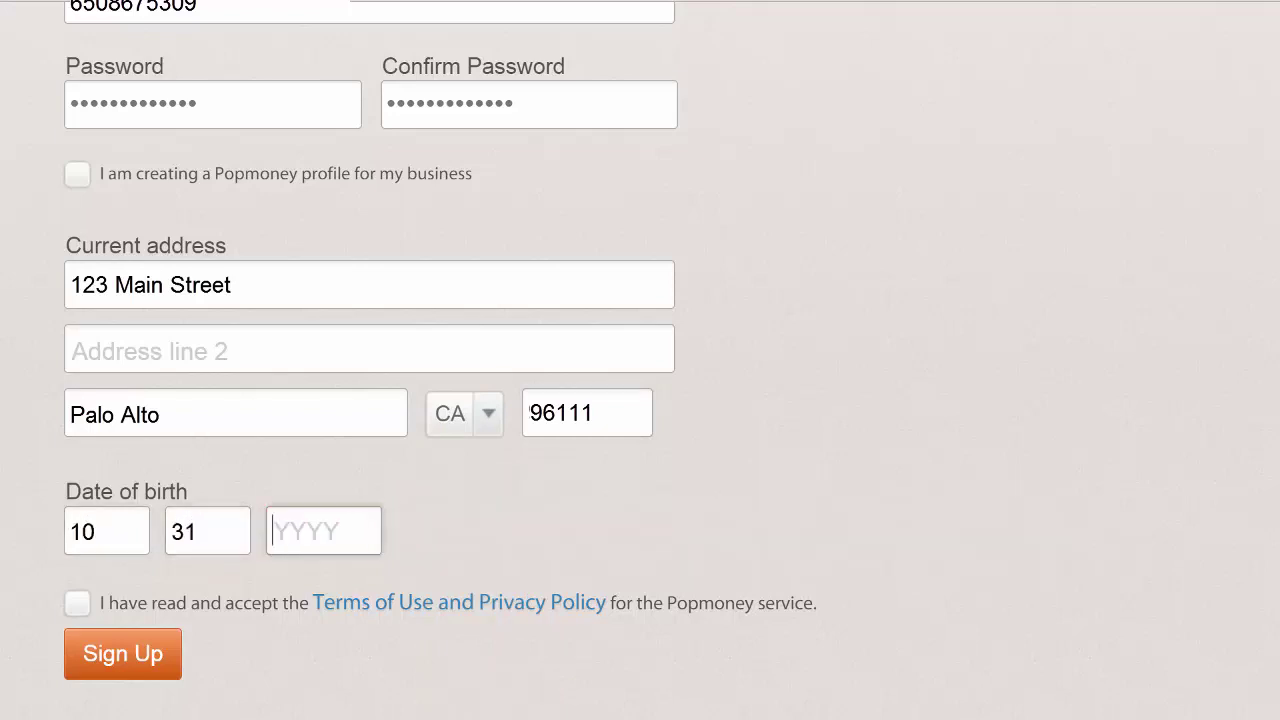
{"action": "type", "text": "971"}
{"action": "left_click", "coordinate": [77, 603]}
{"action": "left_click", "coordinate": [118, 655]}
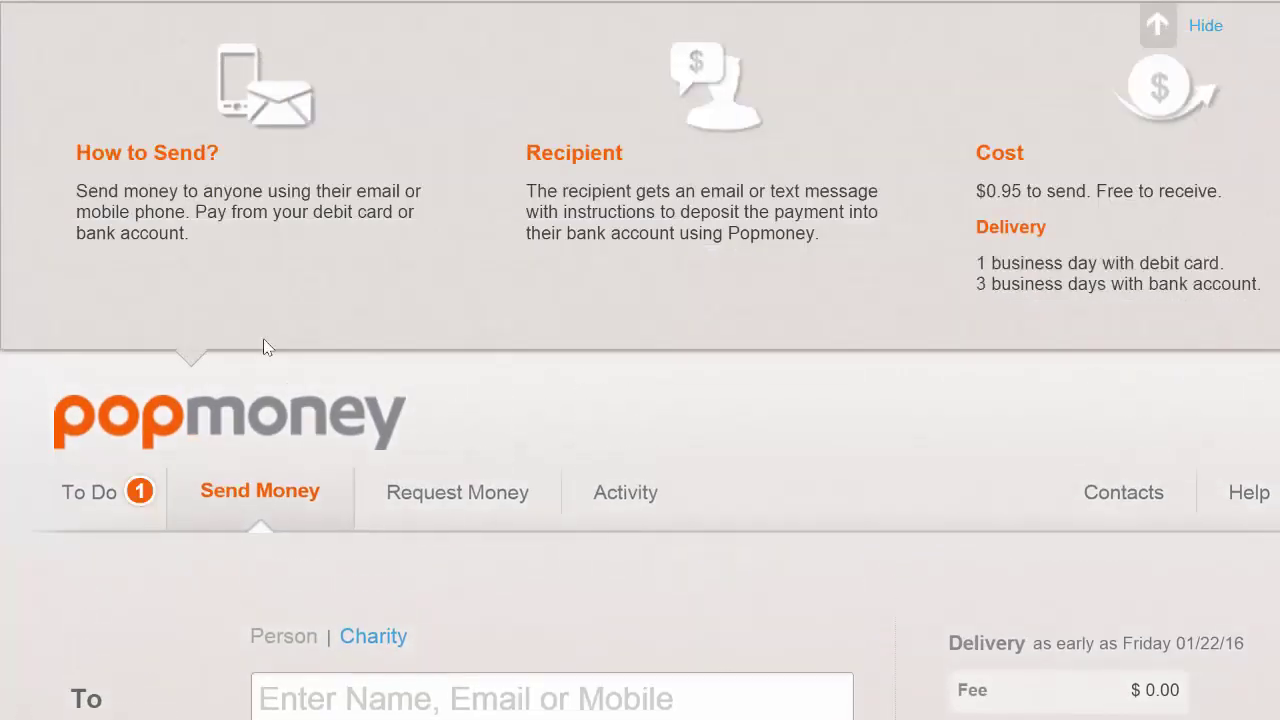
- Name the recipient 'Bank of Dad Card' and deliver to its Checking bank account
{"action": "scroll", "coordinate": [262, 505], "scroll_direction": "down", "scroll_amount": 3}
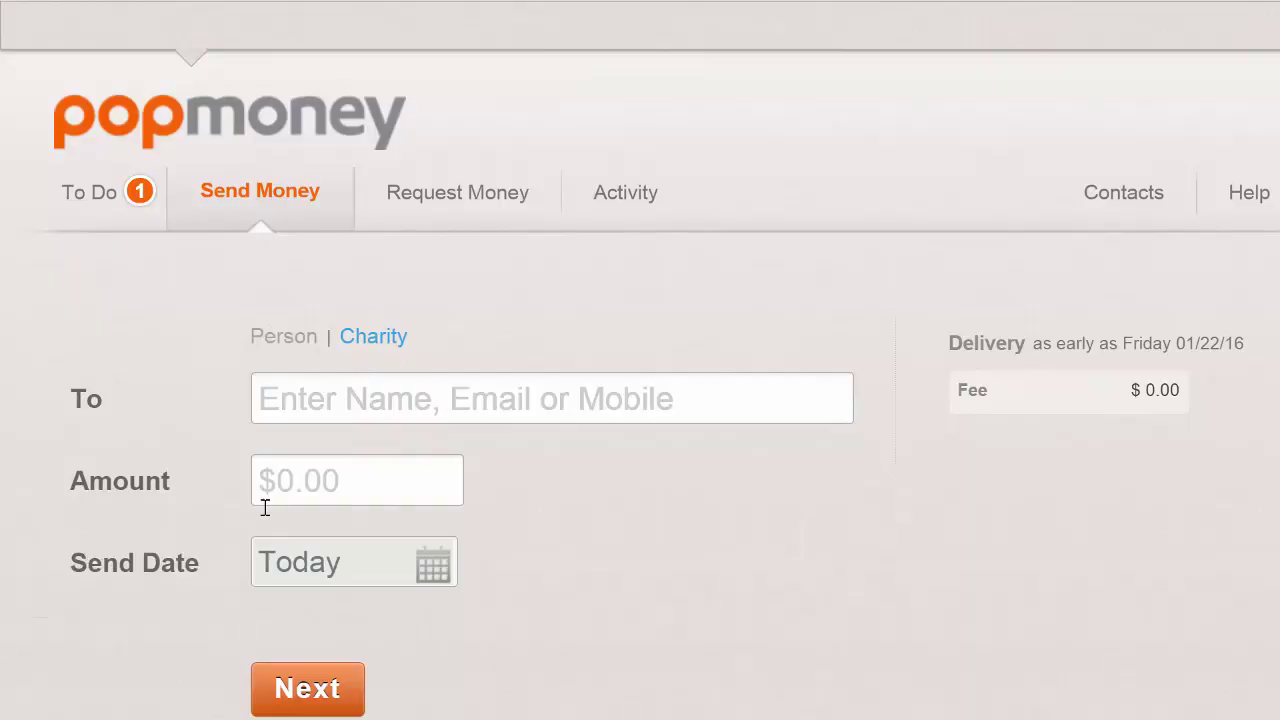
{"action": "left_click", "coordinate": [283, 398]}
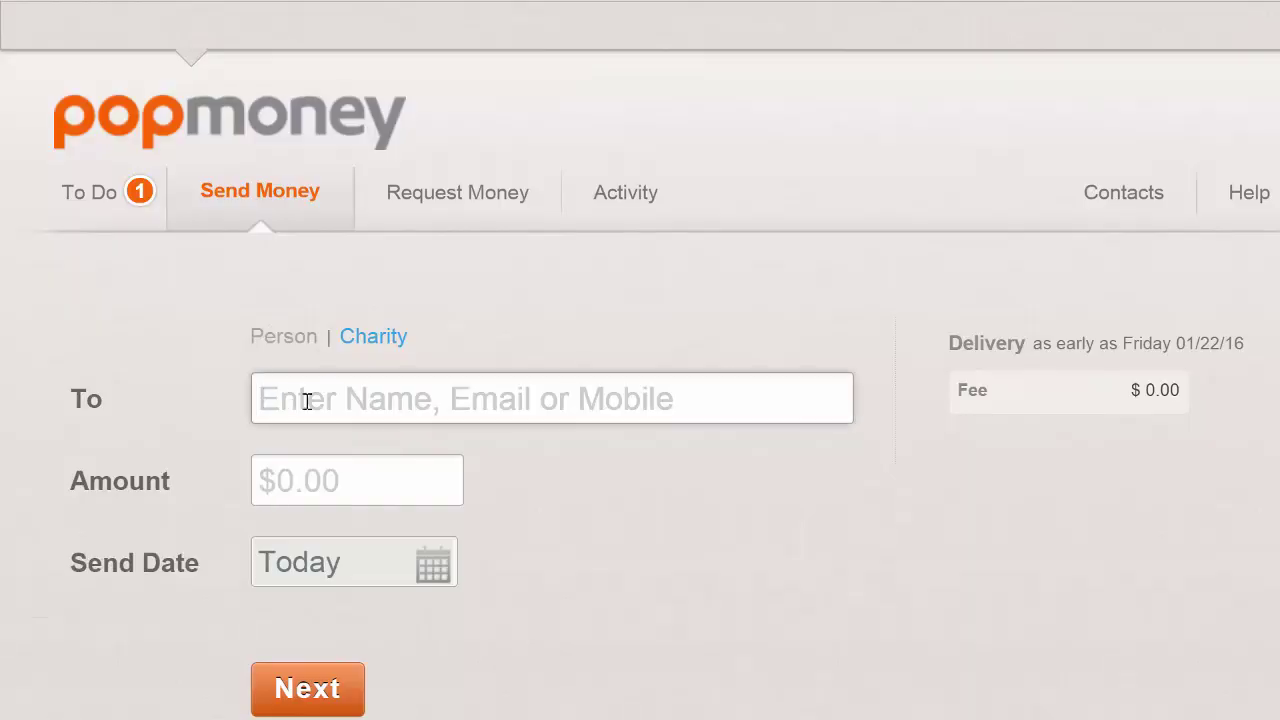
{"action": "type", "text": "Bank of Da"}
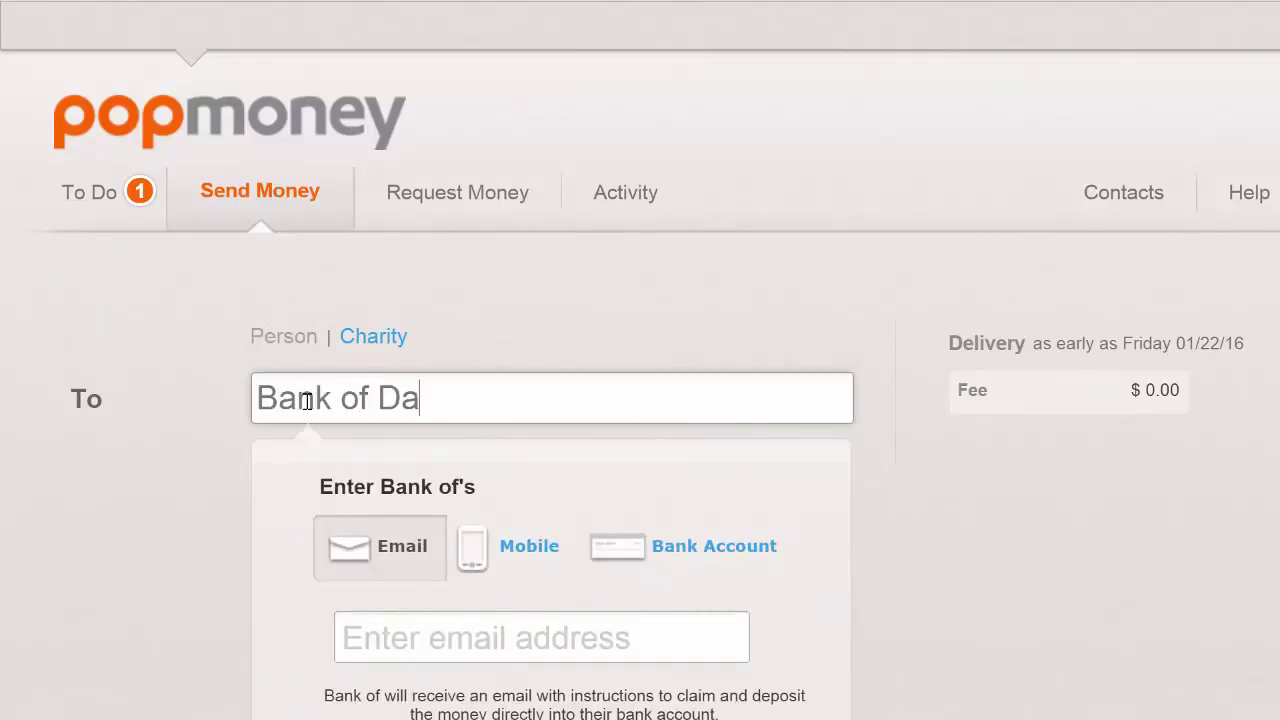
{"action": "type", "text": "d Card"}
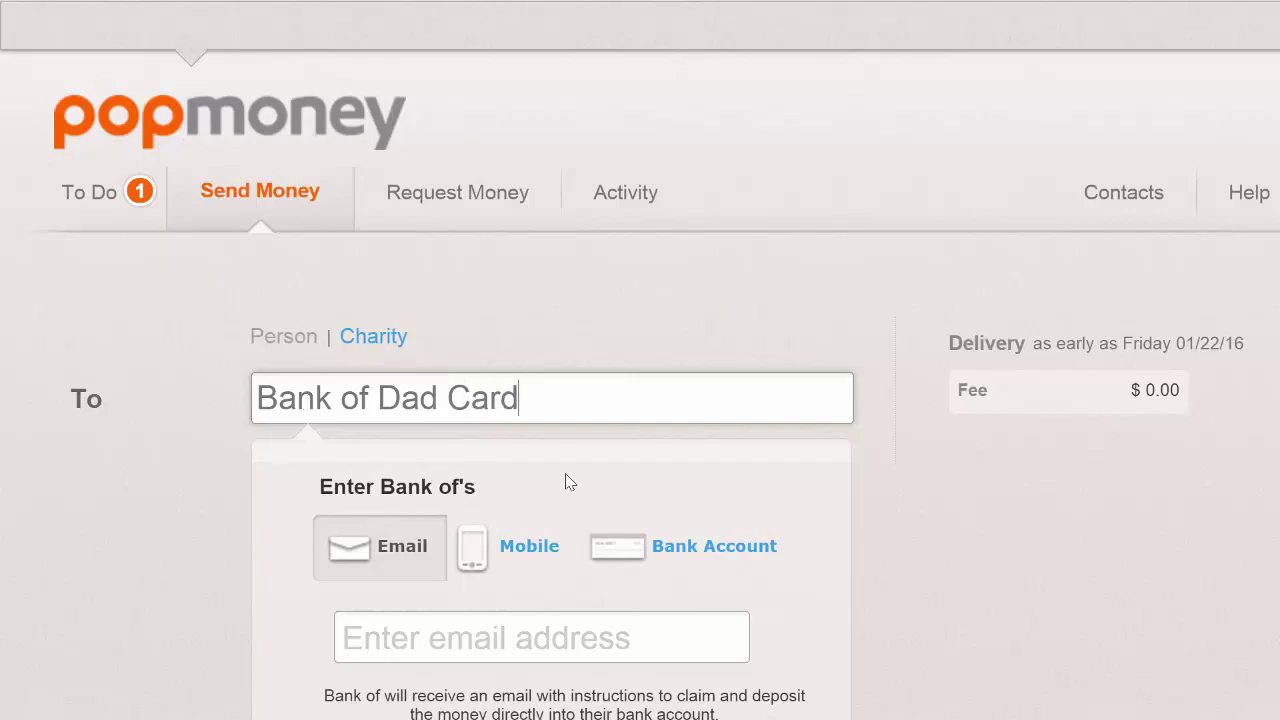
{"action": "scroll", "coordinate": [566, 481], "scroll_direction": "down", "scroll_amount": 1}
{"action": "scroll", "coordinate": [774, 486], "scroll_direction": "down", "scroll_amount": 1}
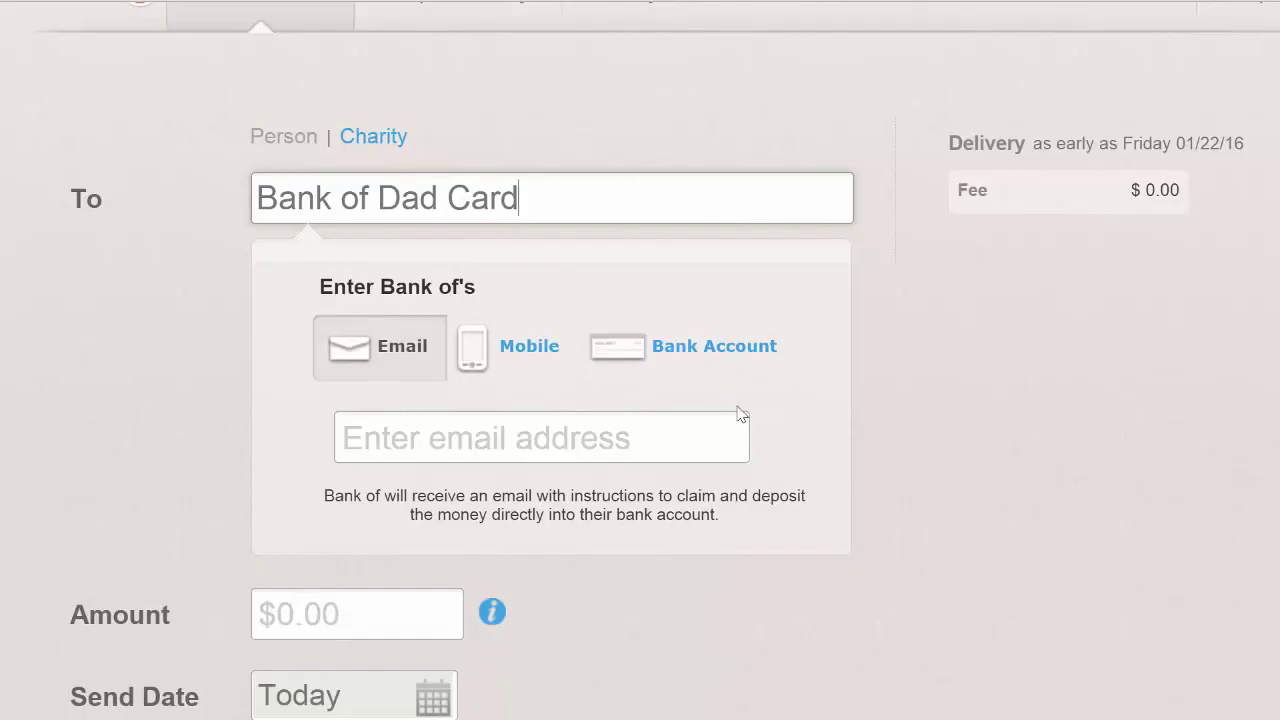
{"action": "left_click", "coordinate": [712, 350]}
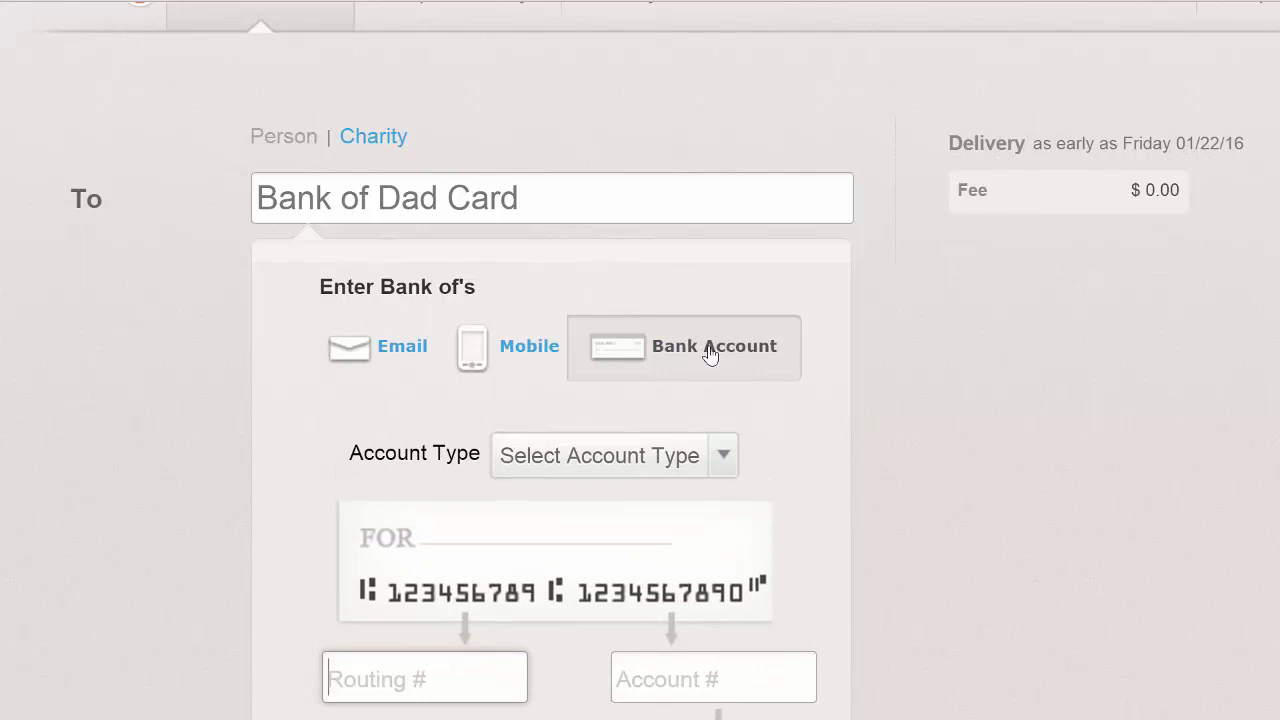
{"action": "left_click", "coordinate": [723, 455]}
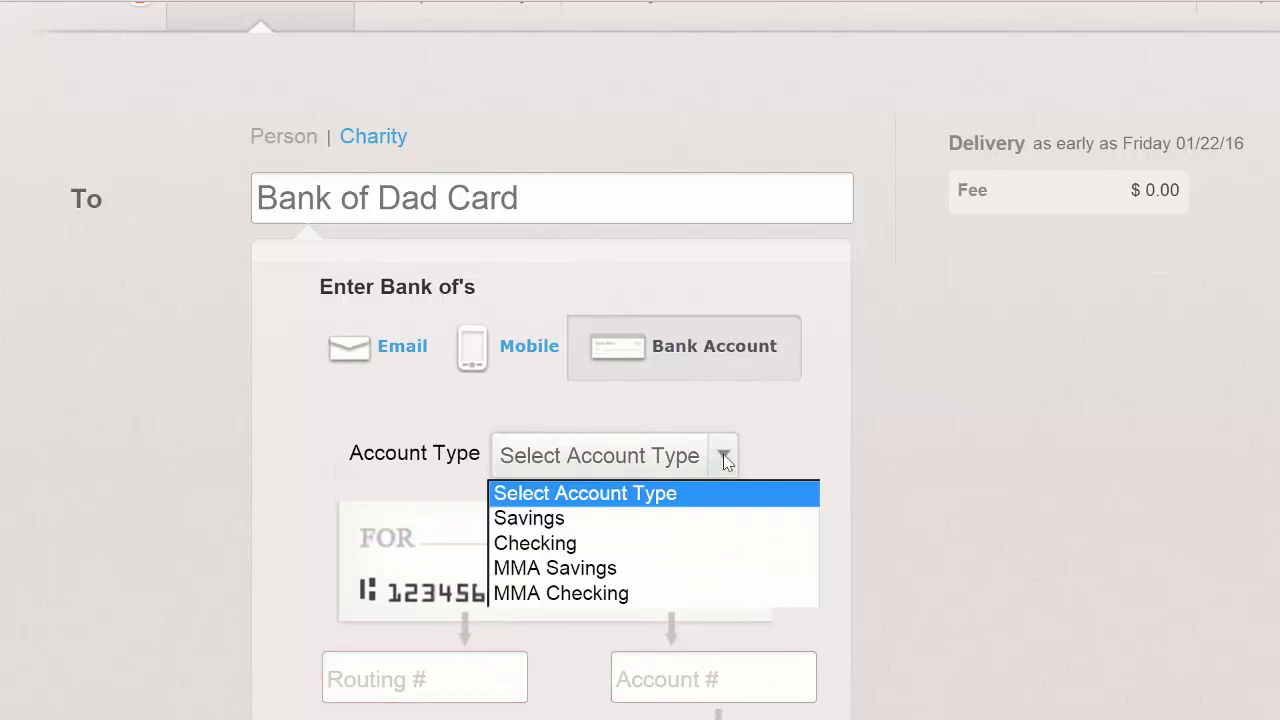
{"action": "left_click", "coordinate": [545, 543]}
{"action": "scroll", "coordinate": [540, 523], "scroll_direction": "down", "scroll_amount": 3}
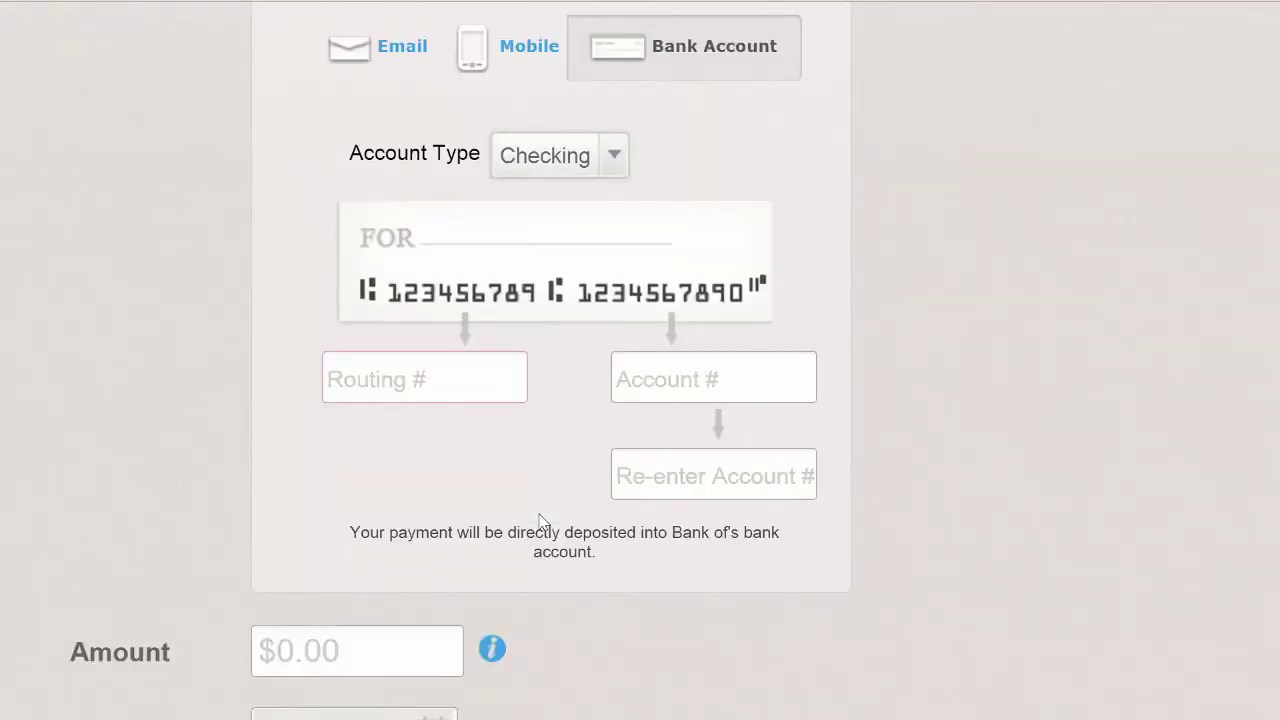
{"action": "left_click", "coordinate": [346, 380]}
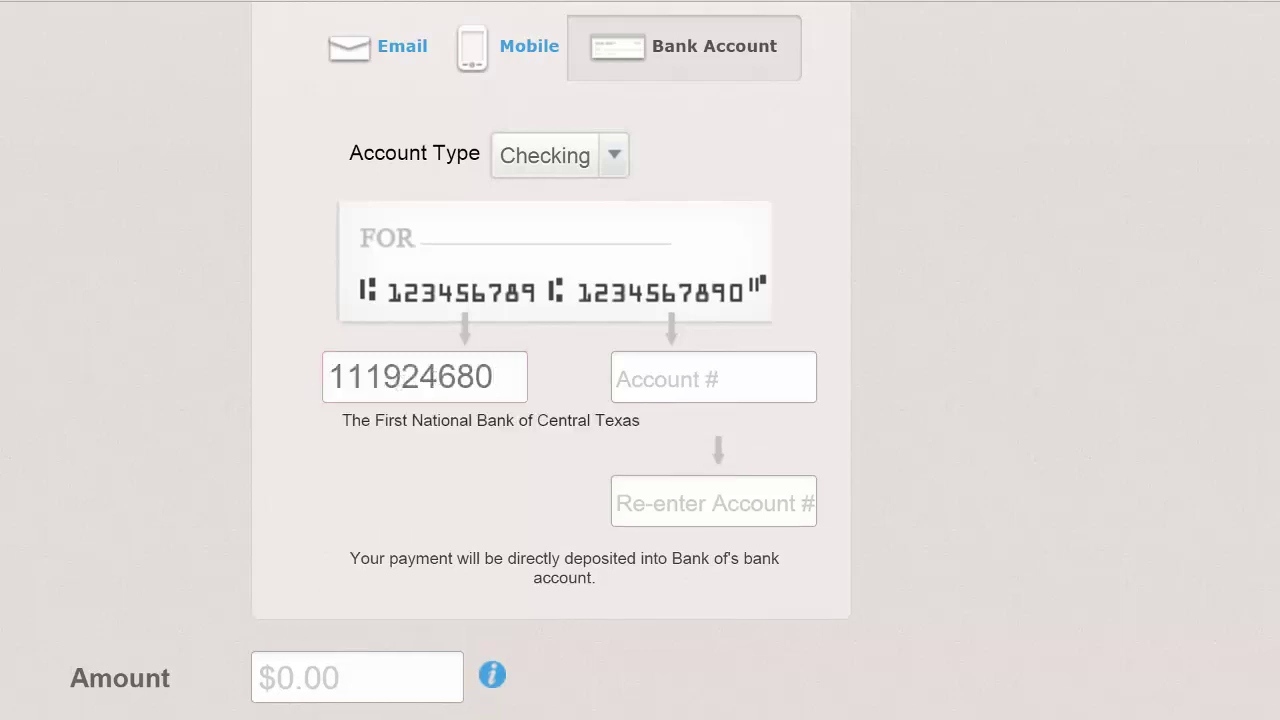
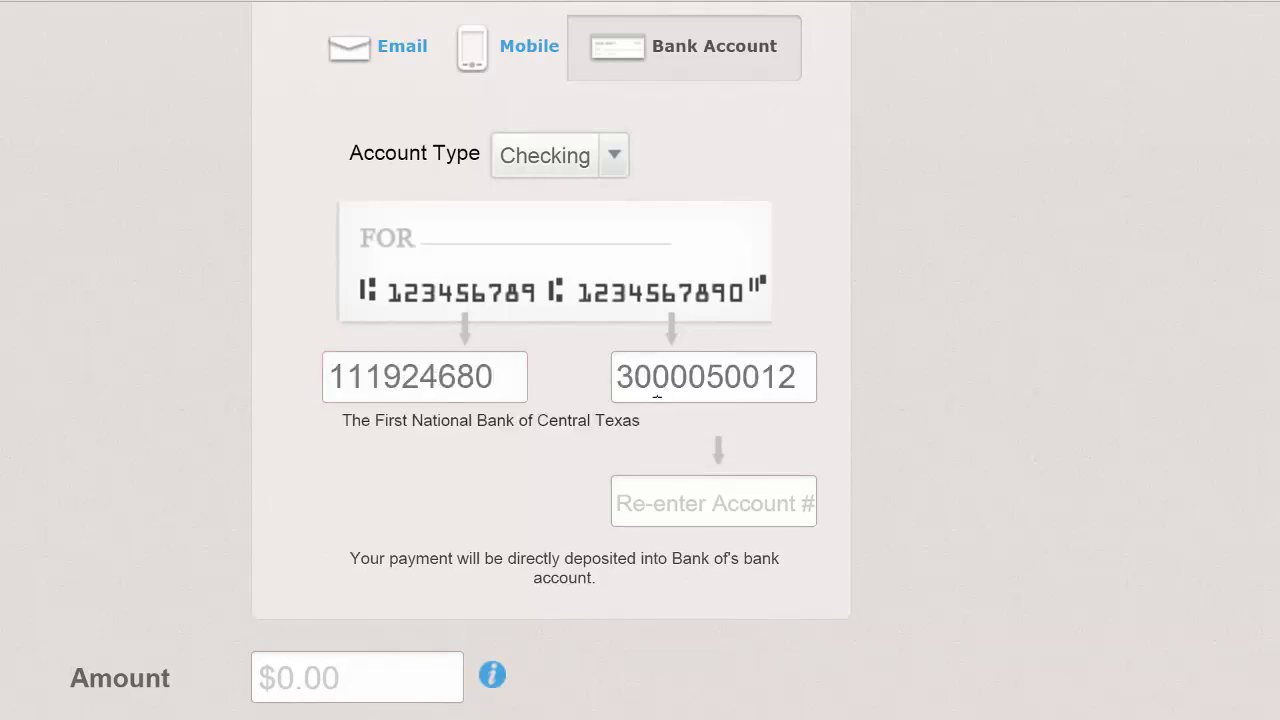
{"action": "key", "text": "Tab"}
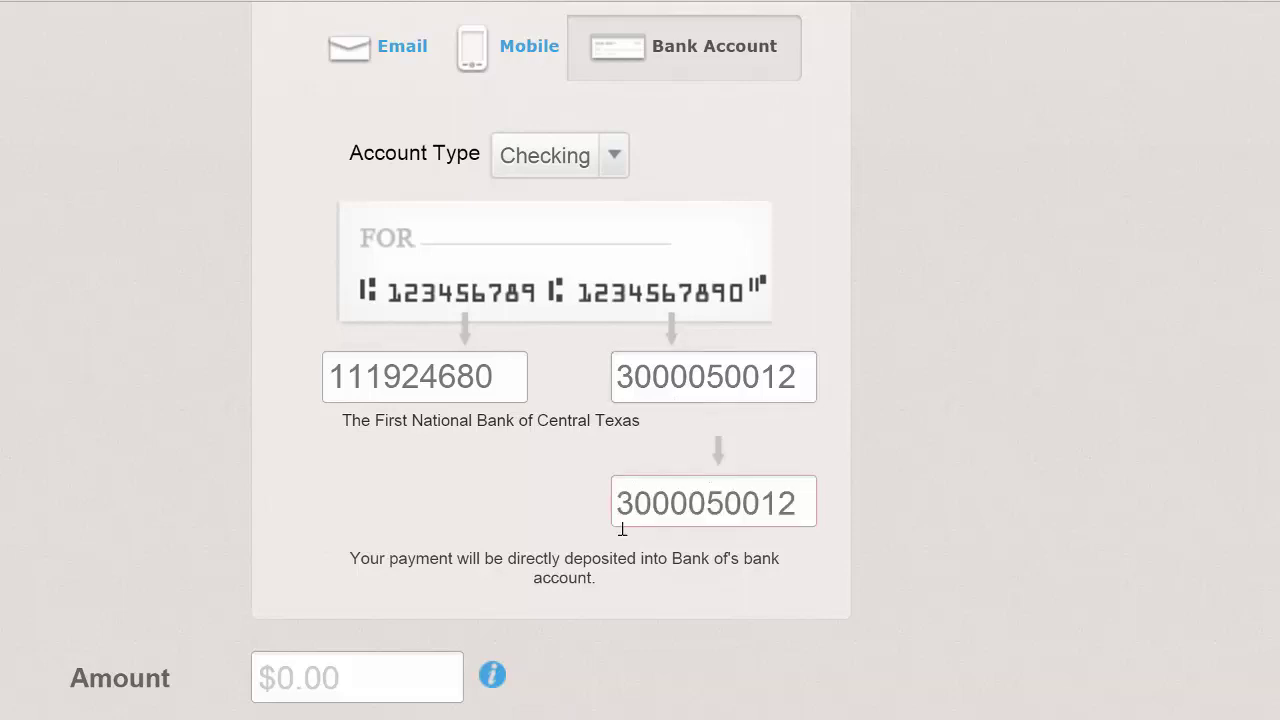
- Set the payment amount to $20 and continue past the payment details
{"action": "left_click", "coordinate": [298, 681]}
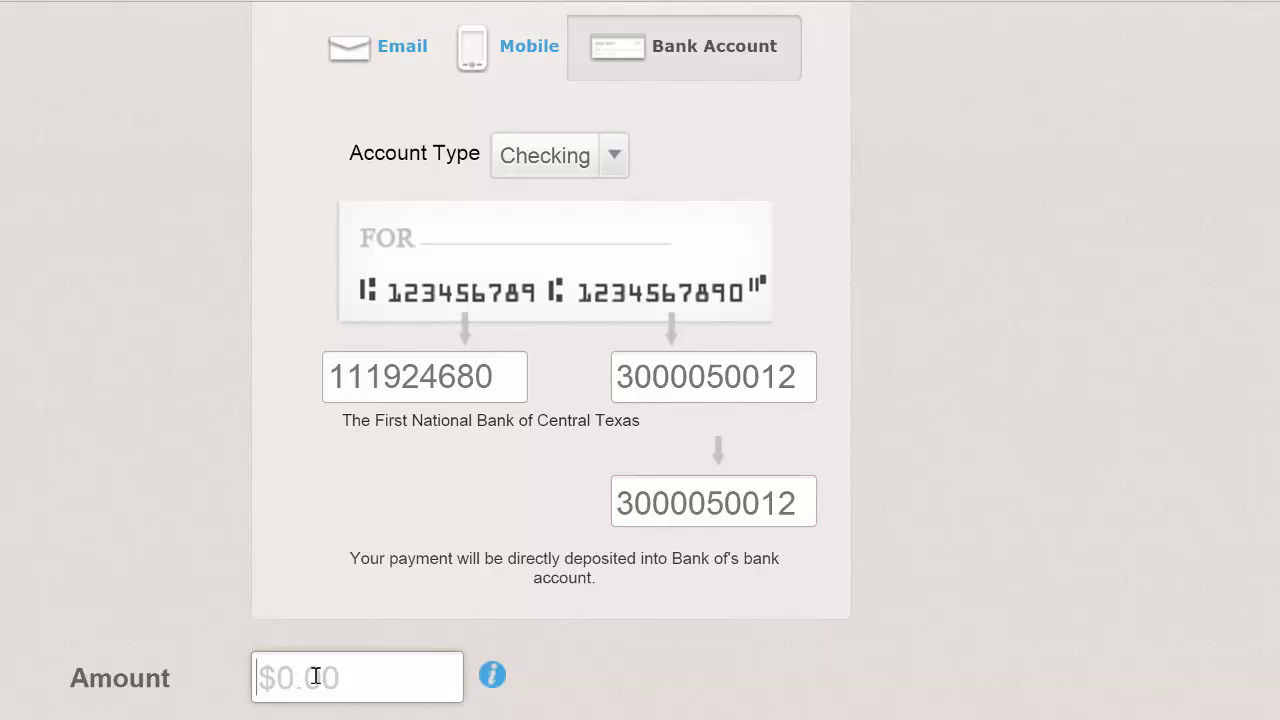
{"action": "type", "text": "20"}
{"action": "left_click", "coordinate": [480, 571]}
{"action": "mouse_move", "coordinate": [492, 675]}
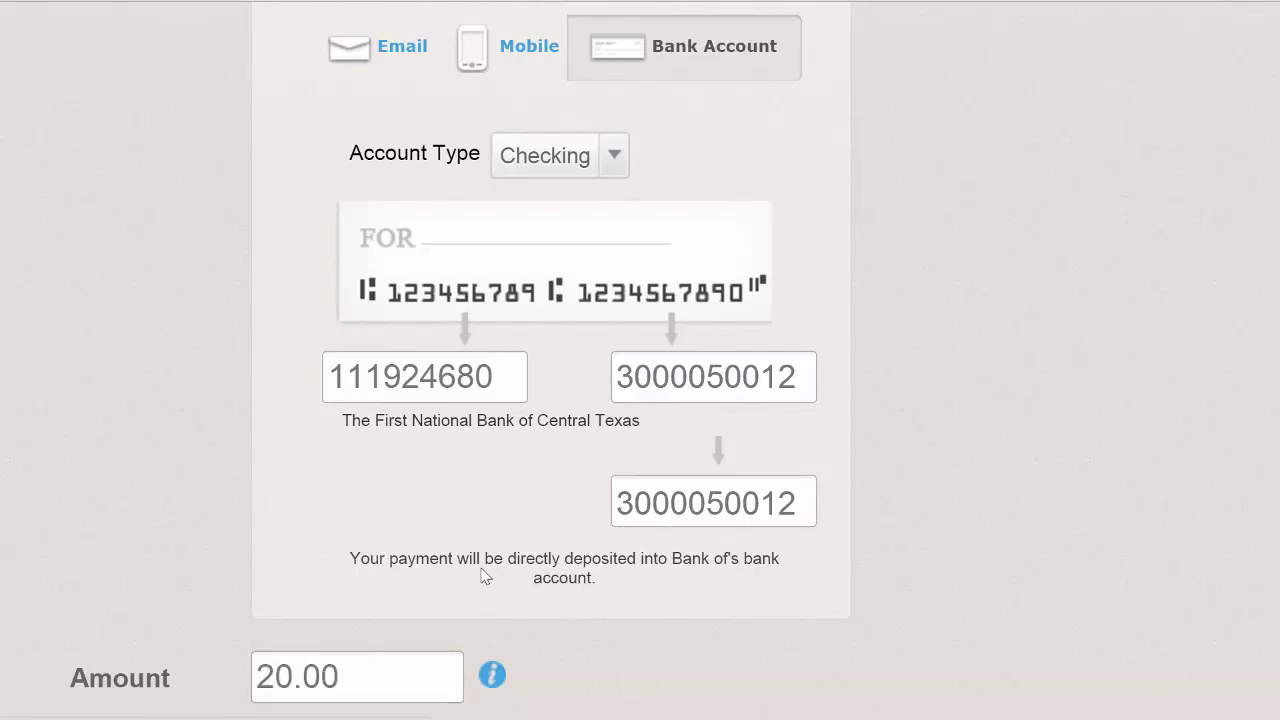
{"action": "scroll", "coordinate": [480, 571], "scroll_direction": "down", "scroll_amount": 2}
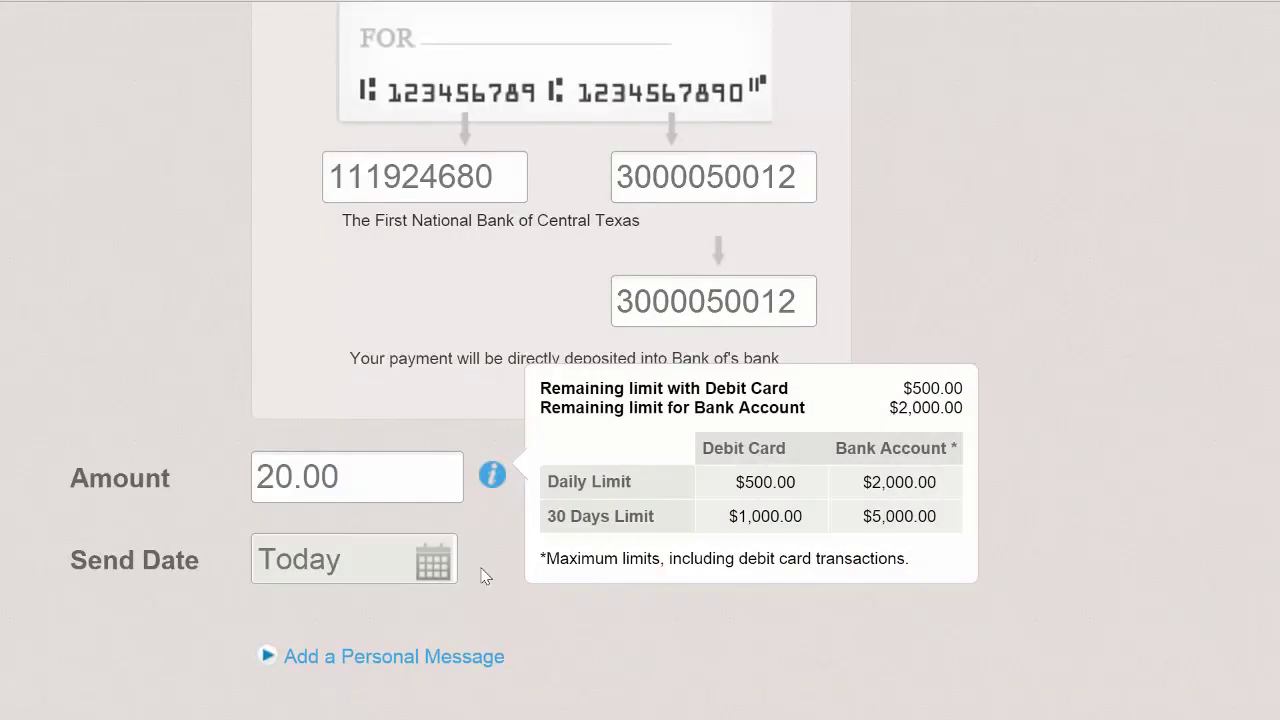
{"action": "scroll", "coordinate": [483, 575], "scroll_direction": "down", "scroll_amount": 1}
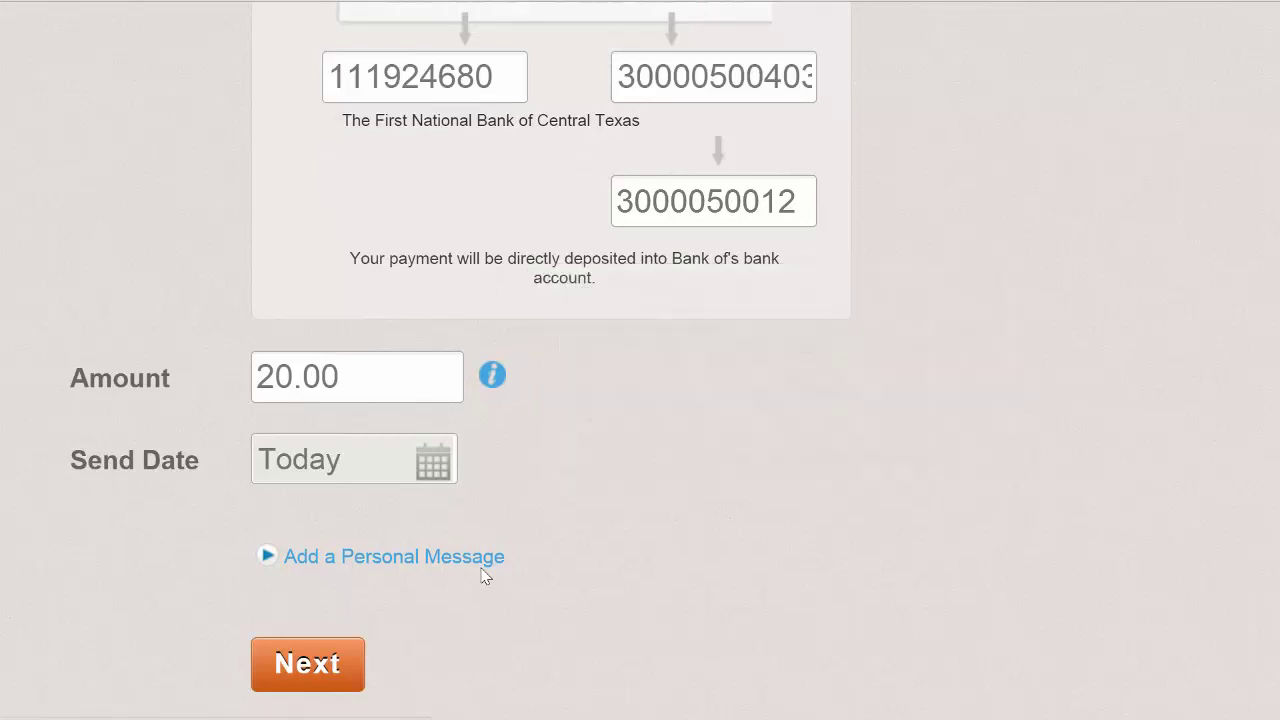
{"action": "scroll", "coordinate": [466, 594], "scroll_direction": "down", "scroll_amount": 1}
{"action": "scroll", "coordinate": [469, 595], "scroll_direction": "down", "scroll_amount": 1}
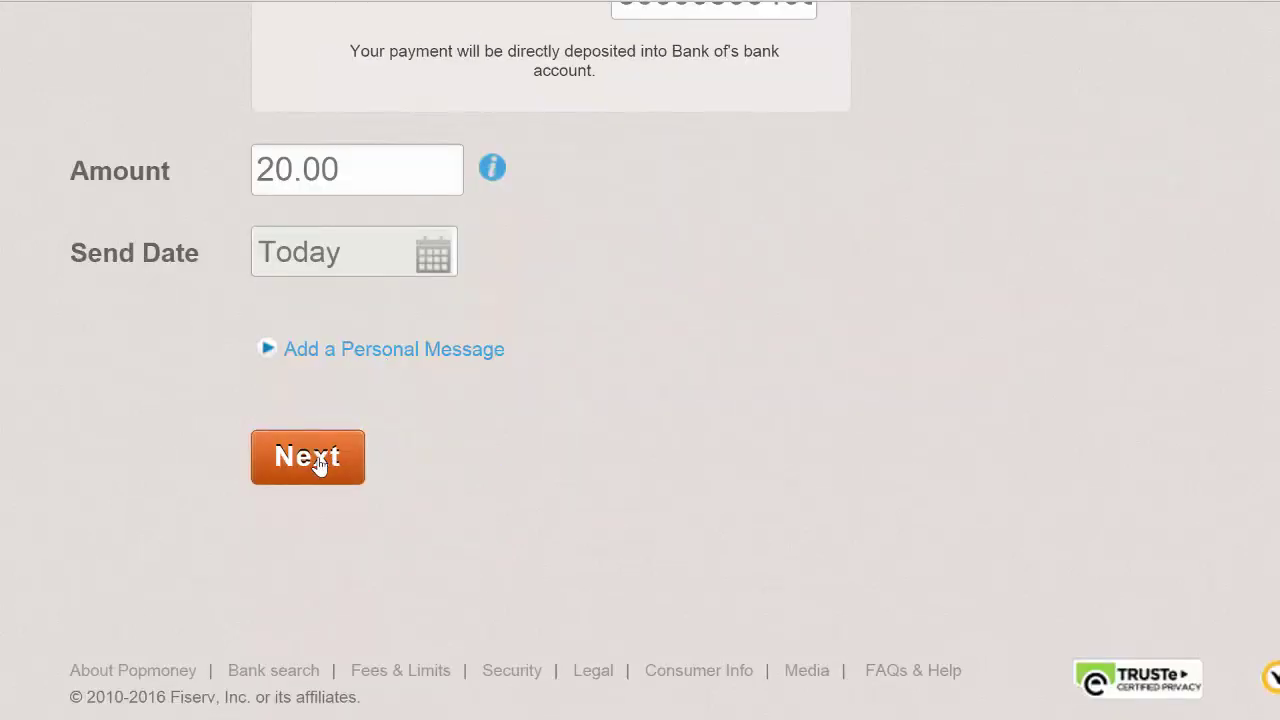
{"action": "left_click", "coordinate": [318, 465]}
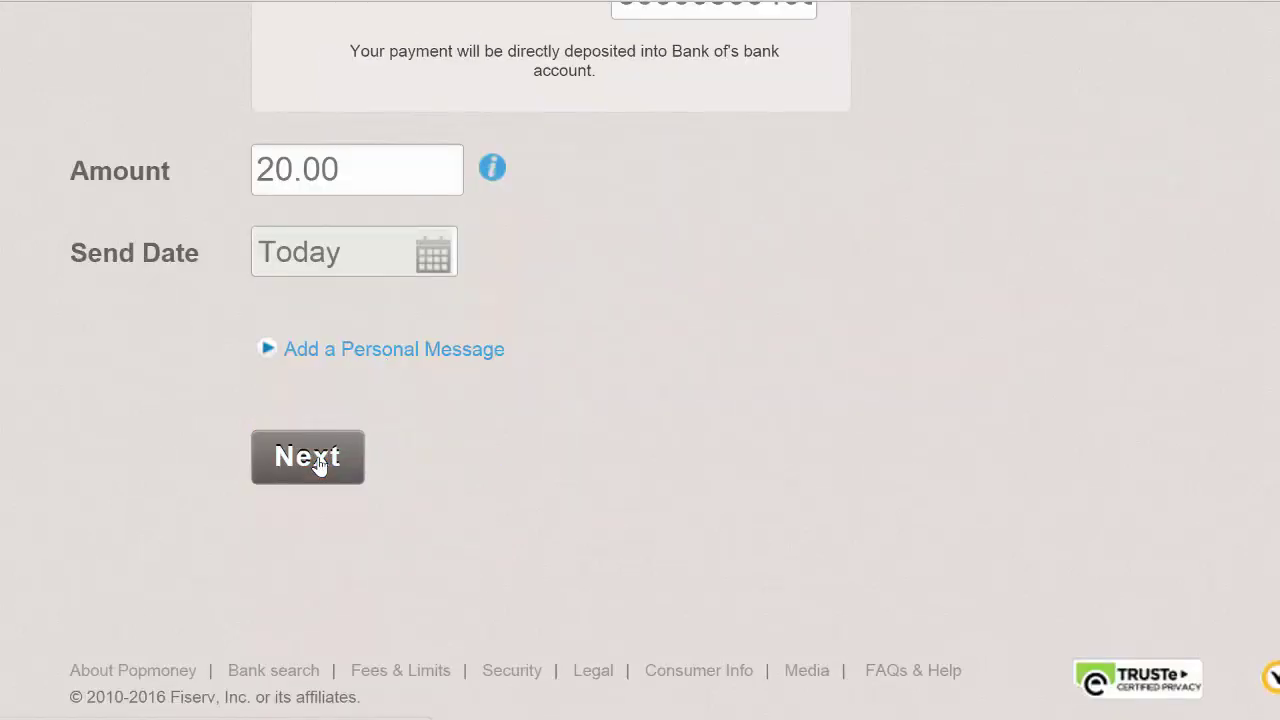
{"action": "scroll", "coordinate": [314, 466], "scroll_direction": "down", "scroll_amount": 2}
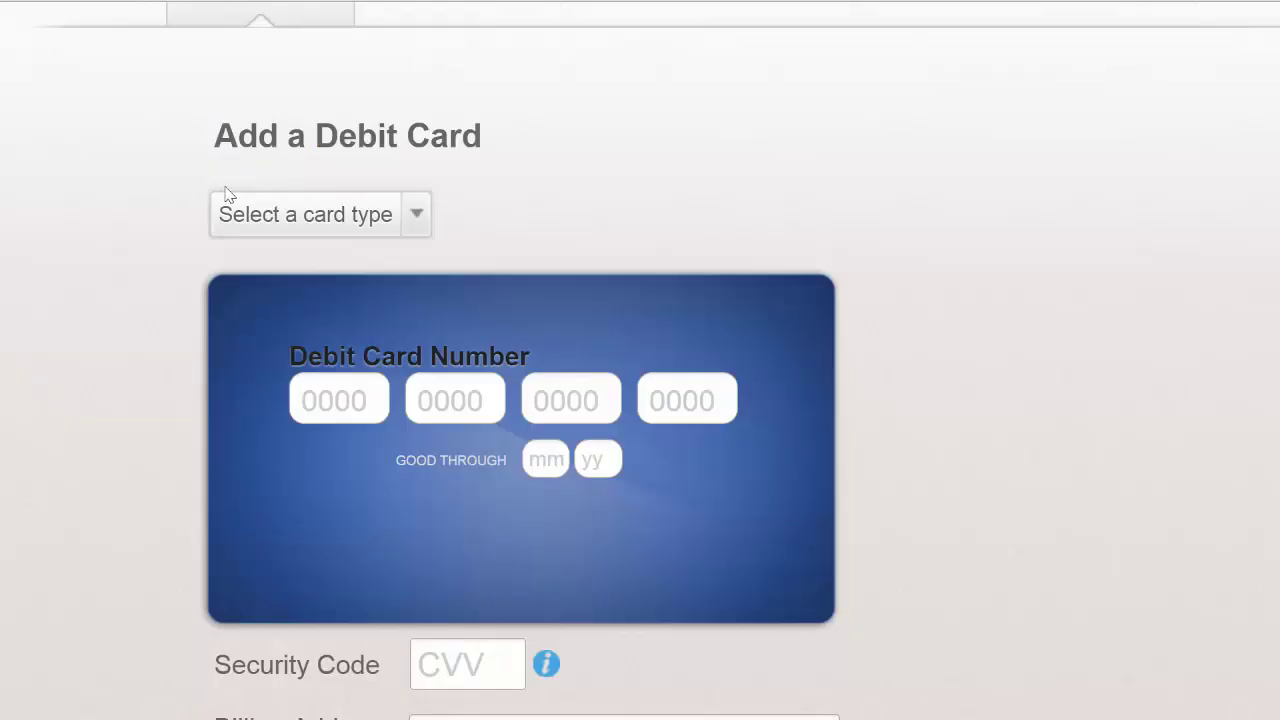
{"action": "left_click", "coordinate": [296, 215]}
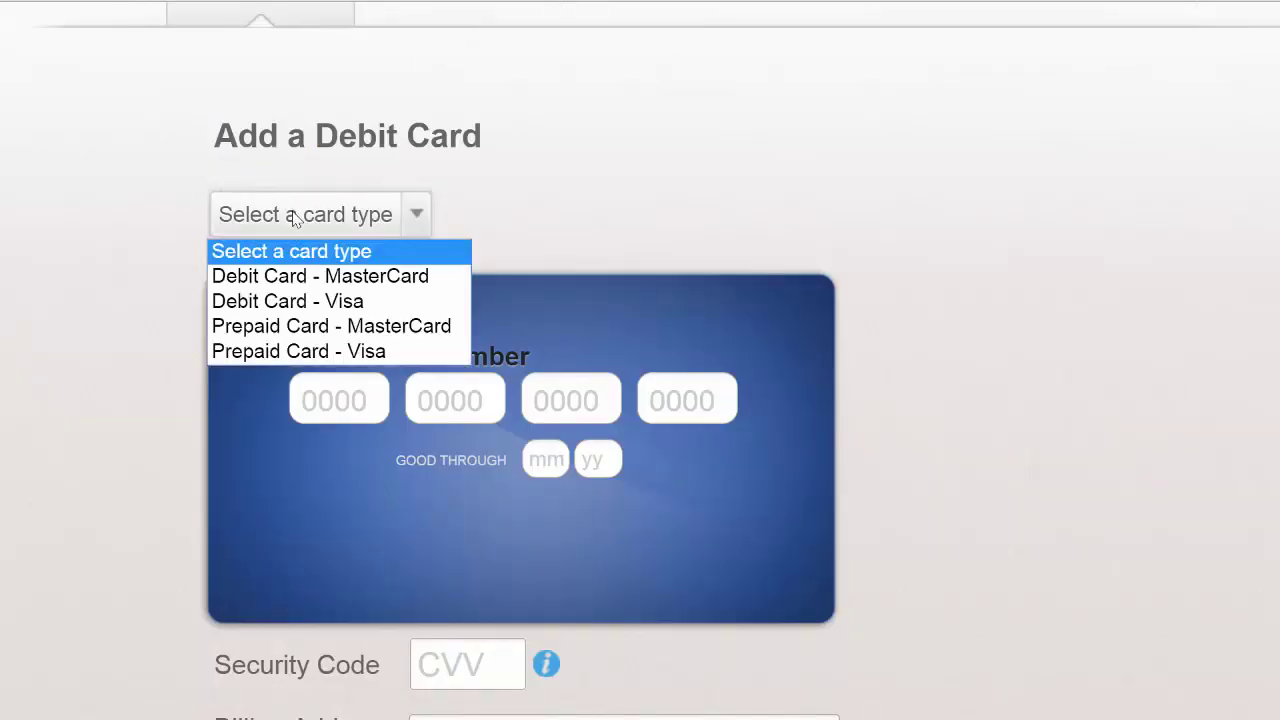
{"action": "left_click", "coordinate": [282, 305]}
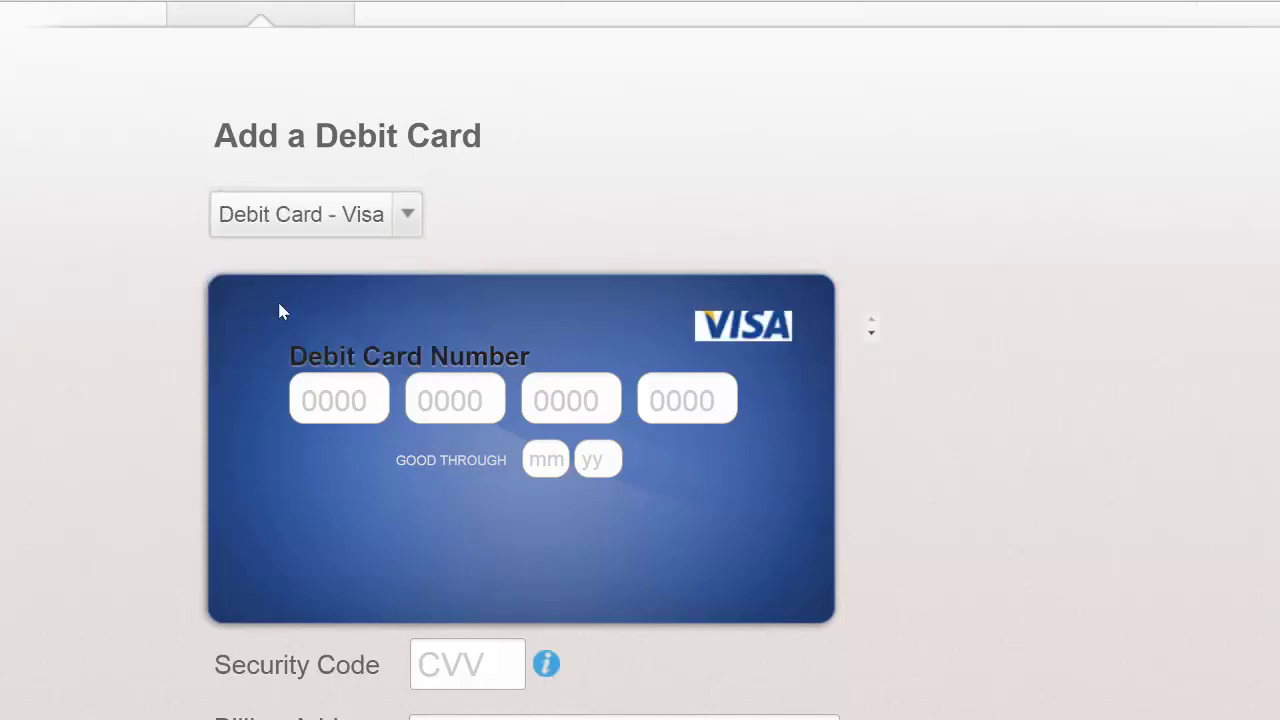
{"action": "left_click", "coordinate": [327, 401]}
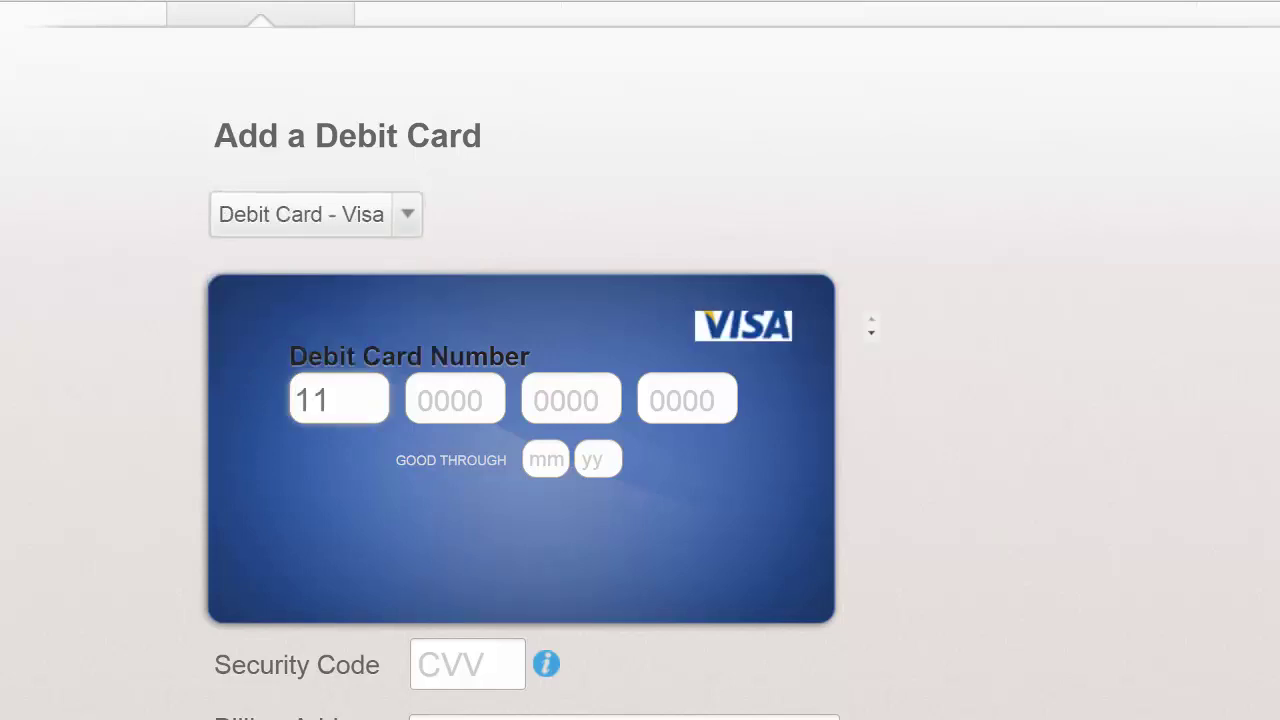
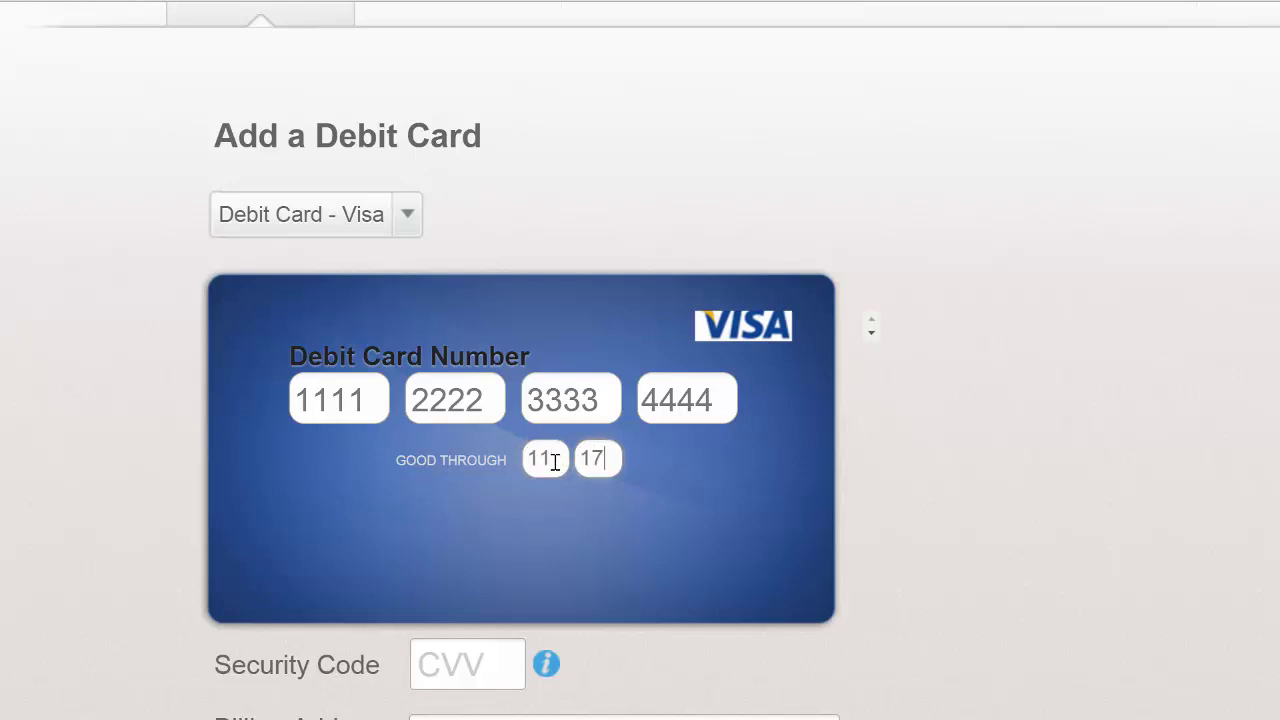
{"action": "left_click", "coordinate": [477, 668]}
{"action": "scroll", "coordinate": [478, 670], "scroll_direction": "down", "scroll_amount": 1}
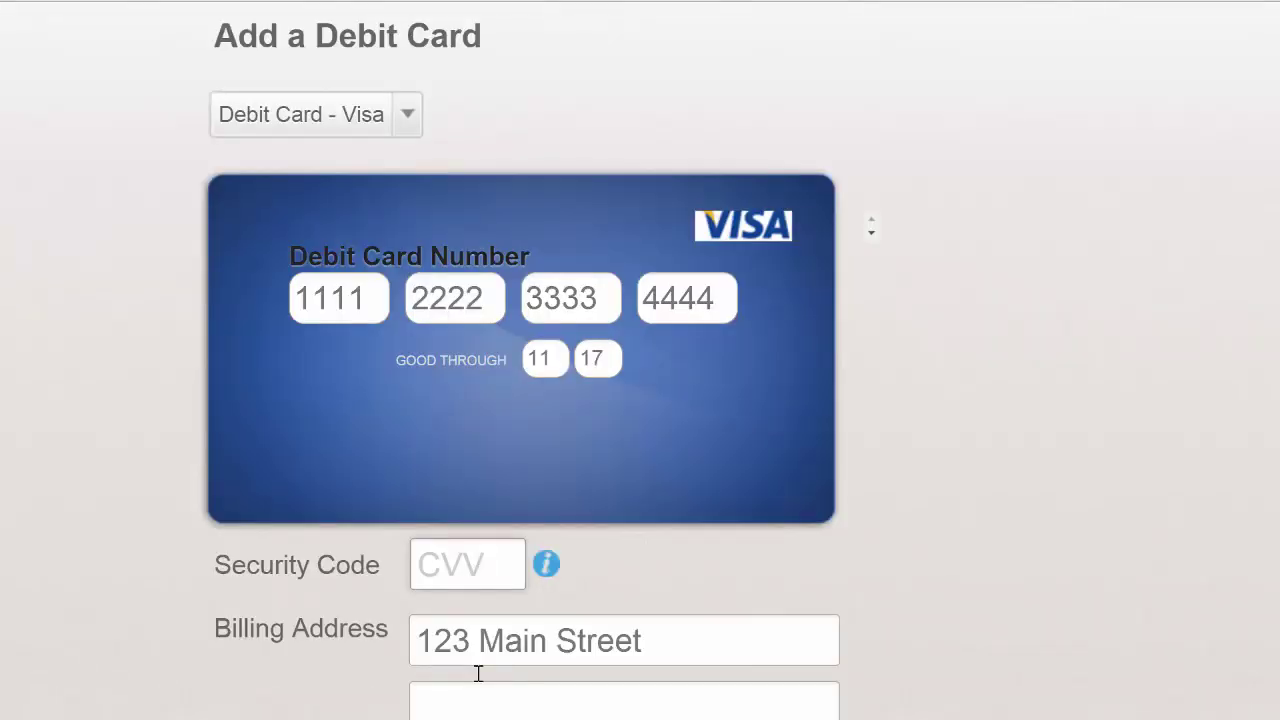
{"action": "scroll", "coordinate": [478, 673], "scroll_direction": "down", "scroll_amount": 2}
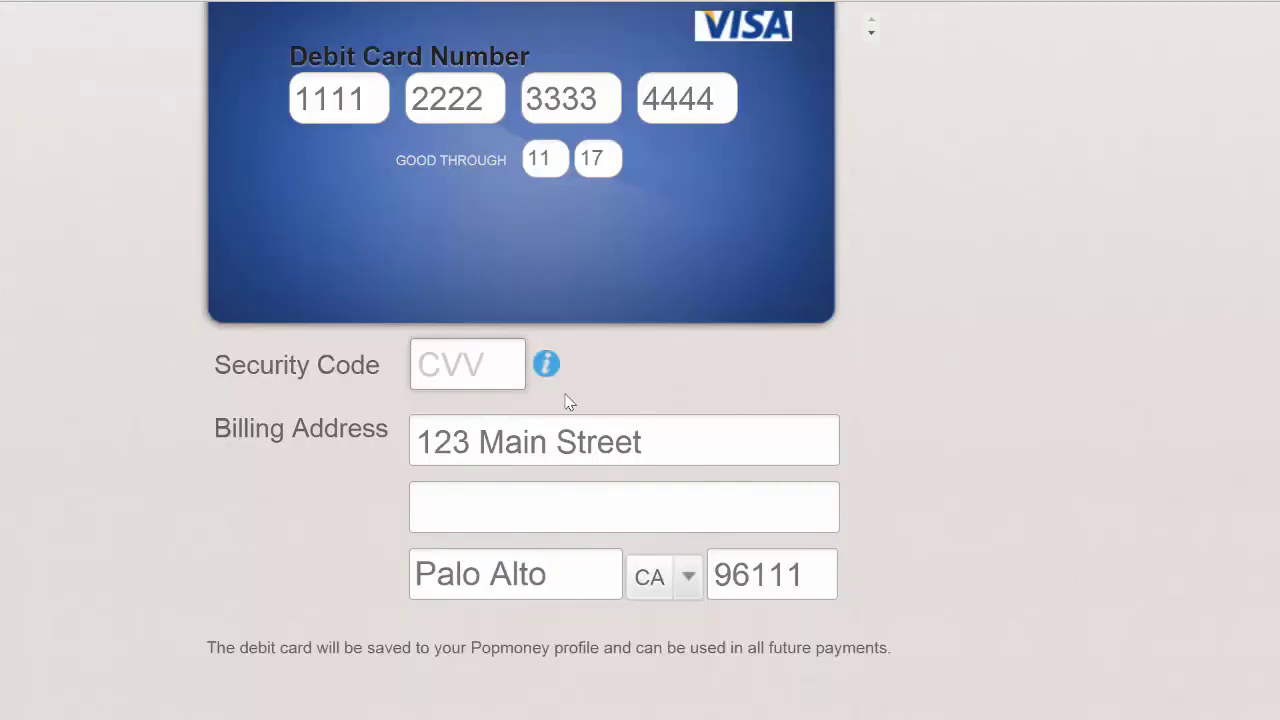
{"action": "type", "text": "111"}
{"action": "scroll", "coordinate": [542, 528], "scroll_direction": "down", "scroll_amount": 1}
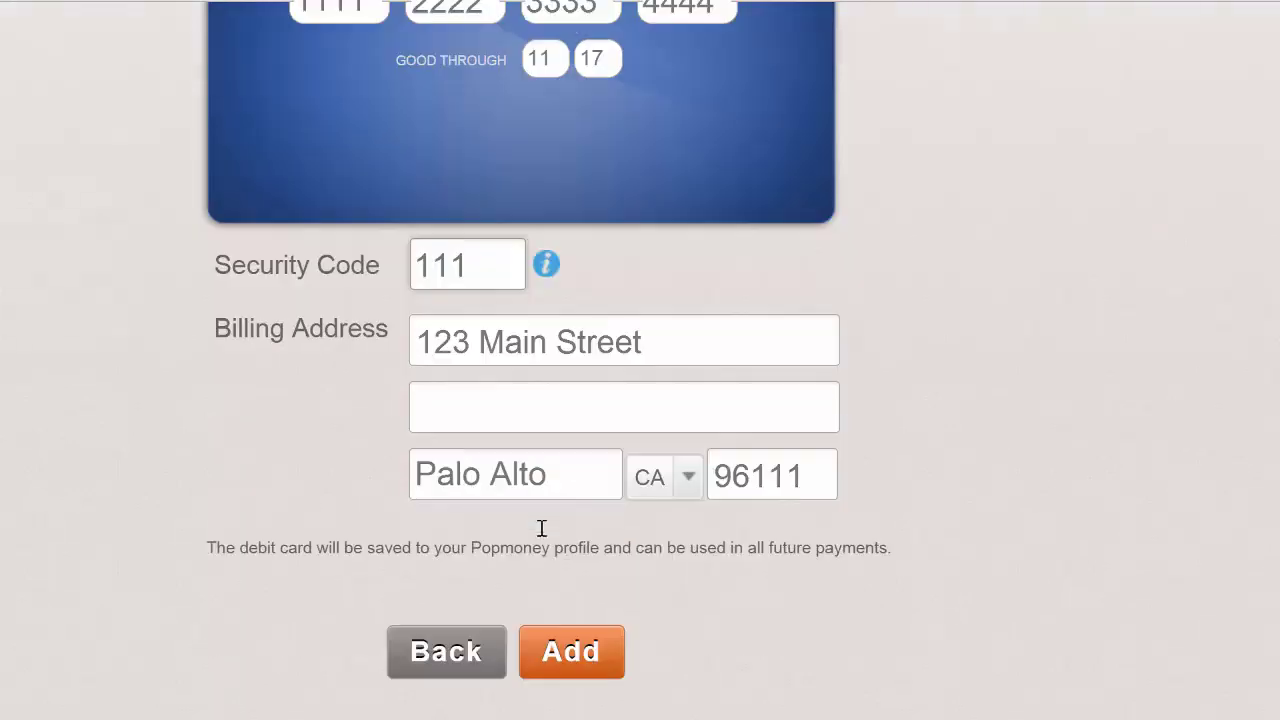
{"action": "left_click", "coordinate": [577, 658]}
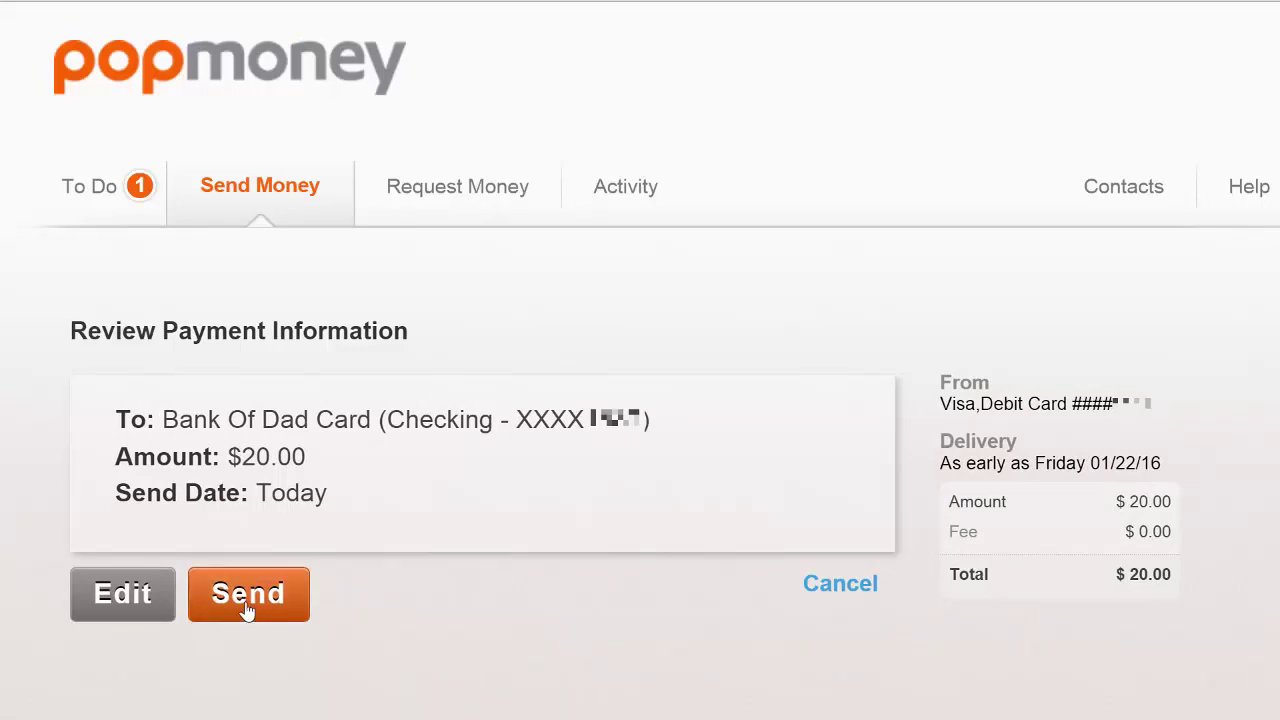
- Send the reviewed $20.00 payment to Bank Of Dad Card
{"action": "left_click", "coordinate": [247, 611]}
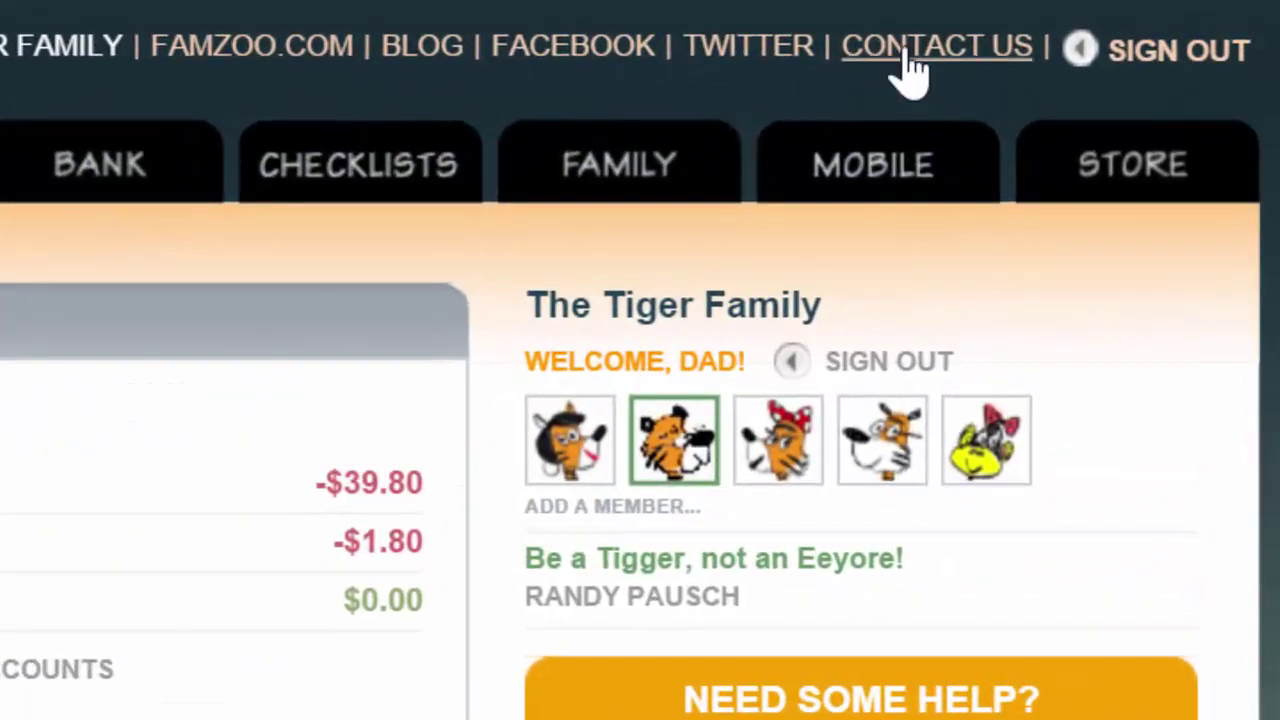
- Go to FamZoo's Contact Us form from the top navigation bar
{"action": "left_click", "coordinate": [907, 54]}
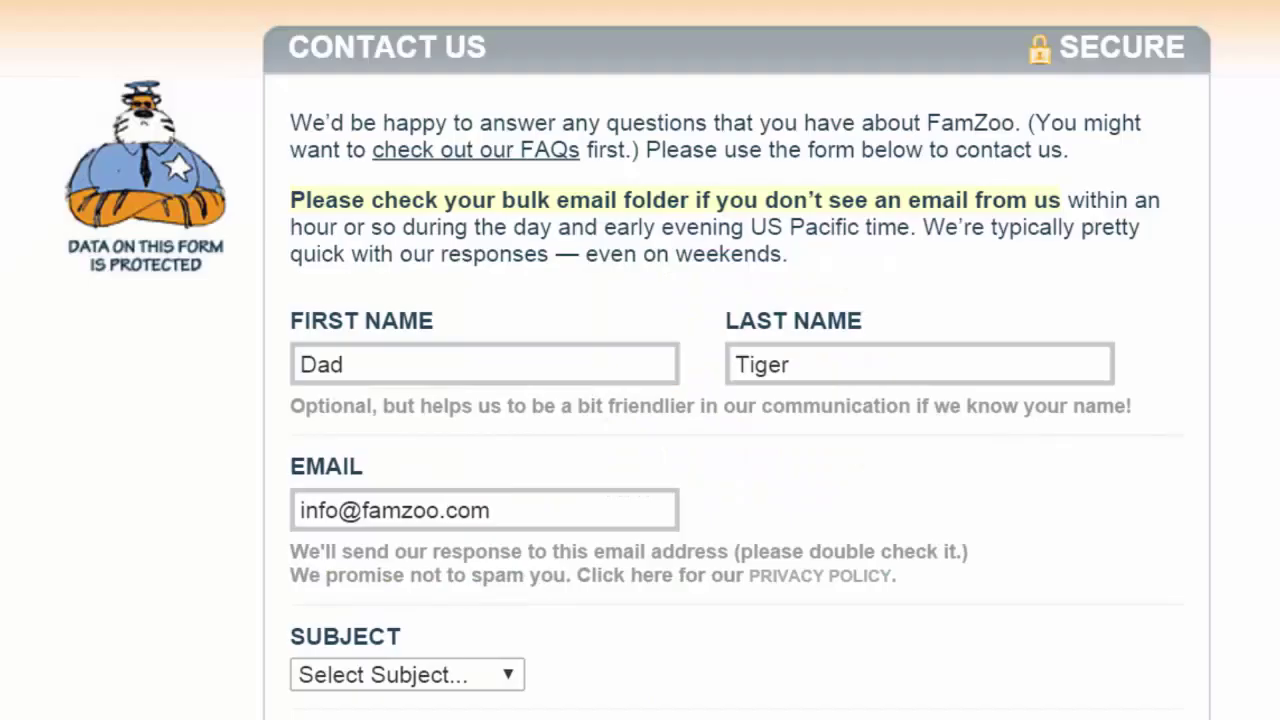